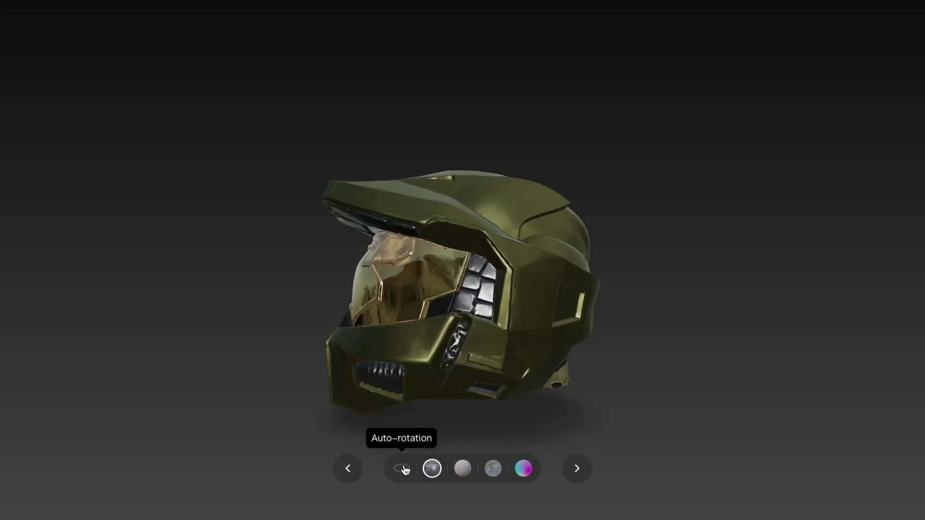
# Auto-rotate the showcase helmet, then browse to the robot sample, rotate it, and move on
pyautogui.click(403, 468)
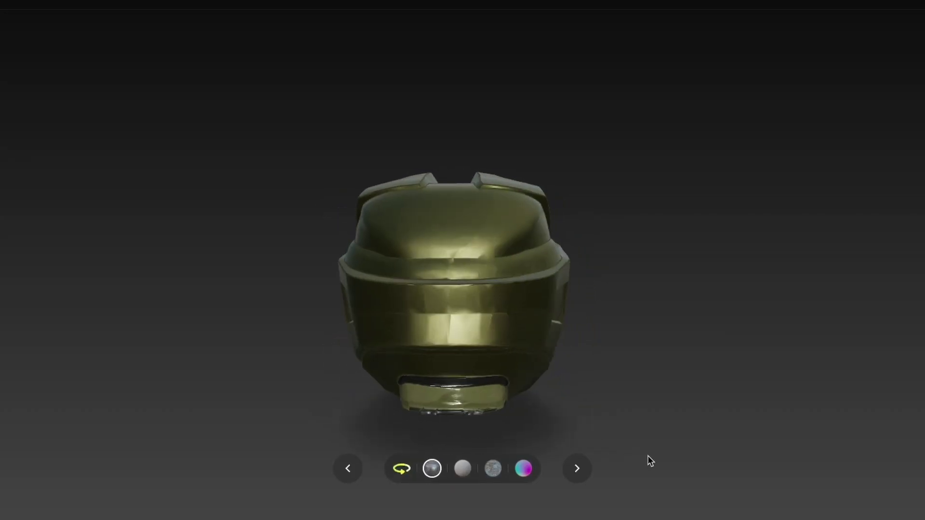
pyautogui.click(577, 468)
pyautogui.moveTo(554, 296); pyautogui.dragTo(460, 295)
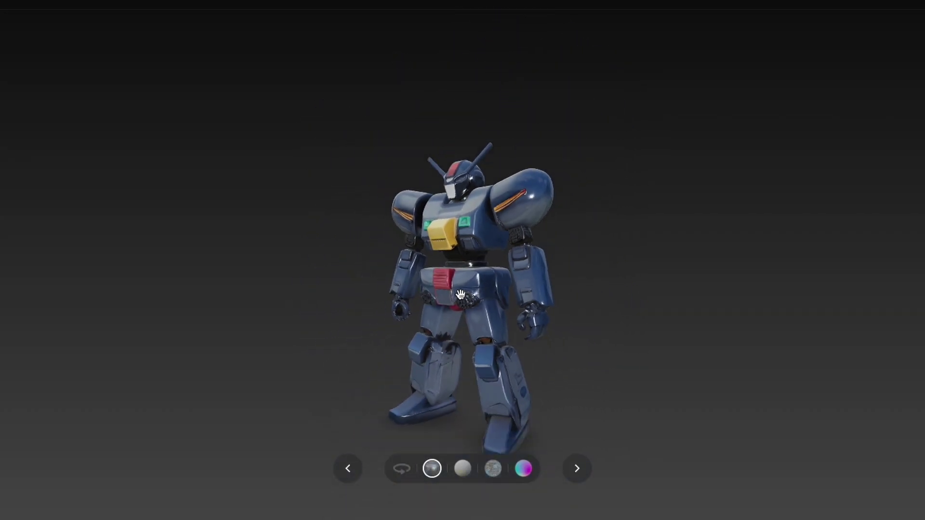
pyautogui.click(577, 468)
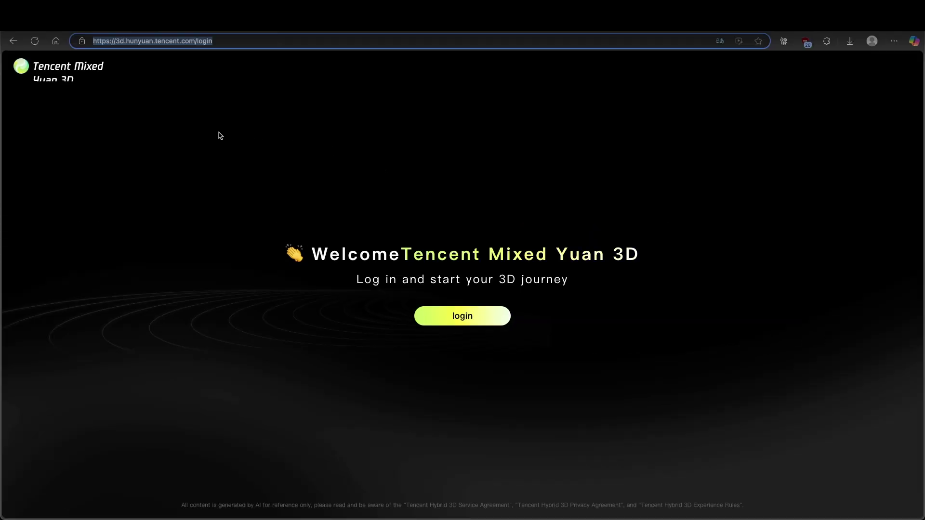
# Choose e-mail code login and paste the temporary MinuteInbox address into the e-mail field
pyautogui.click(239, 41)
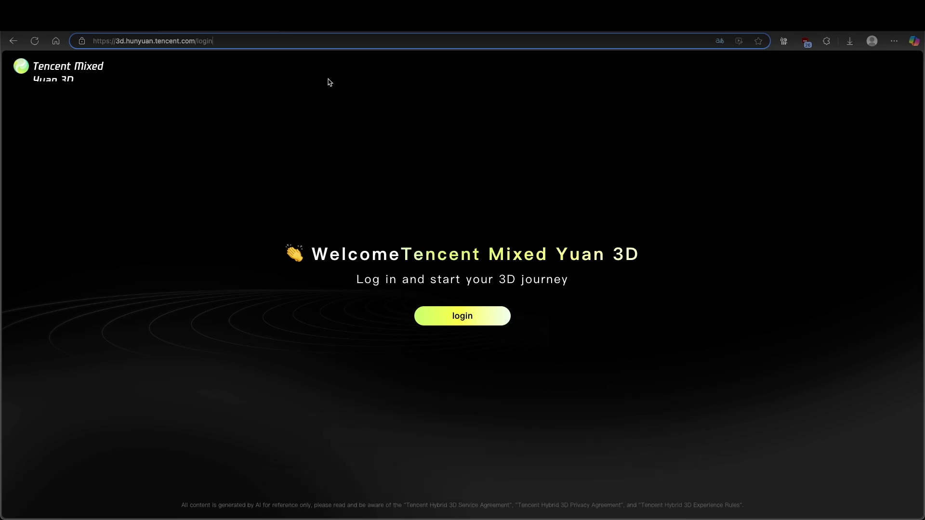
pyautogui.click(472, 320)
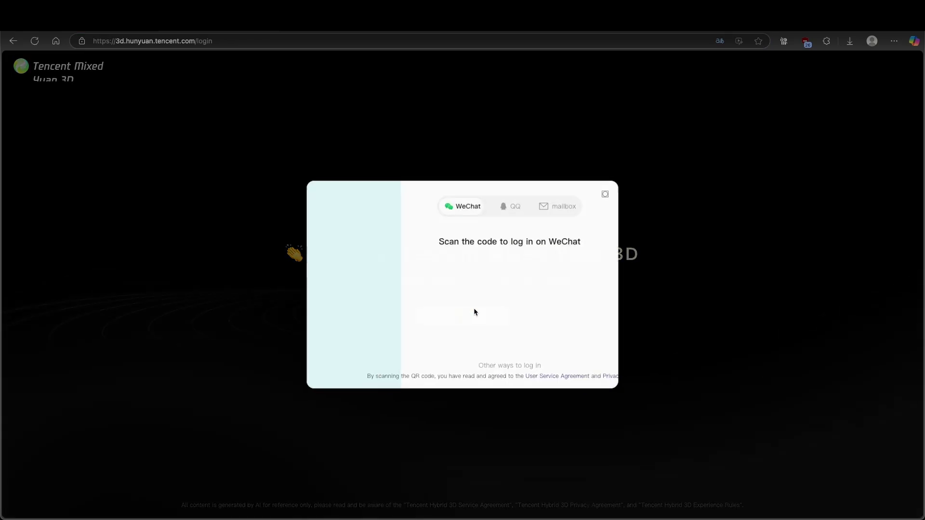
pyautogui.click(565, 206)
pyautogui.hotkey('ctrl', 'Tab')
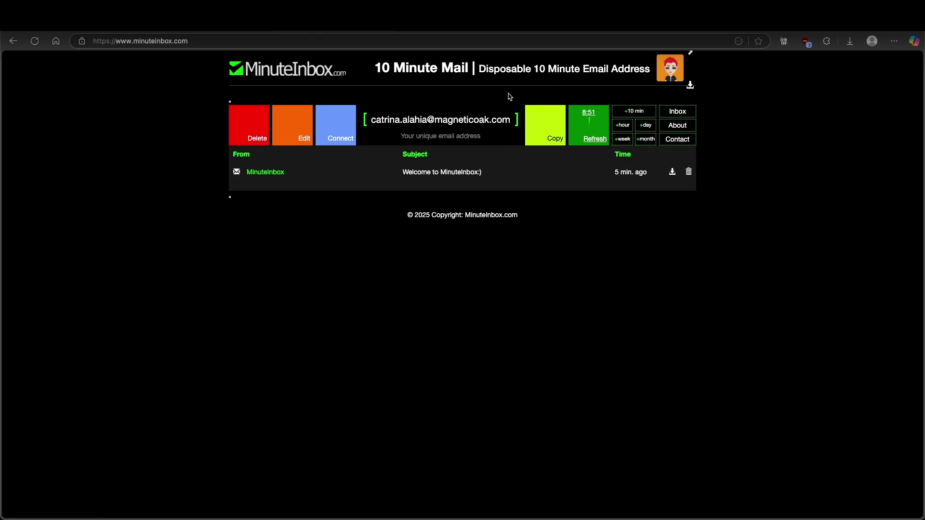
pyautogui.click(554, 139)
pyautogui.hotkey('ctrl', 'Tab')
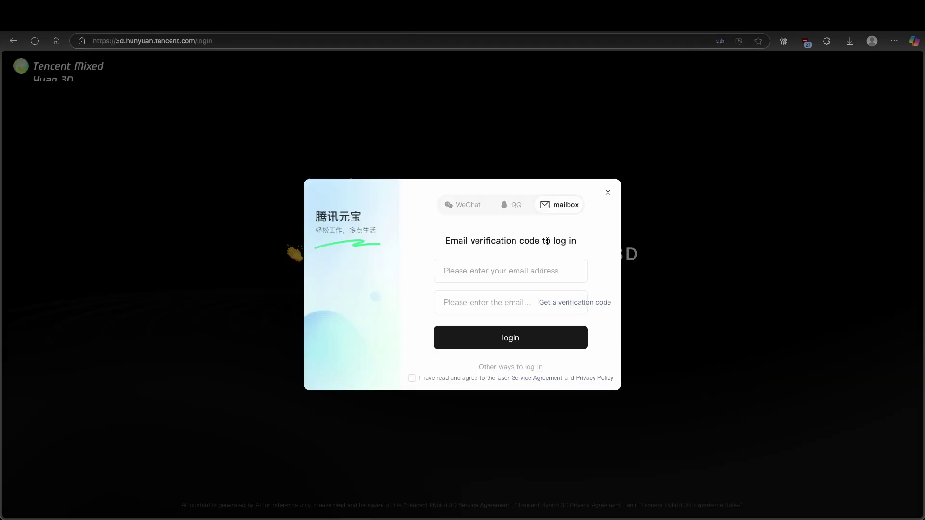
pyautogui.click(514, 267)
pyautogui.hotkey('ctrl', 'v')
# Request a verification code, accept the terms, paste the emailed code from the inbox, and log in
pyautogui.click(575, 304)
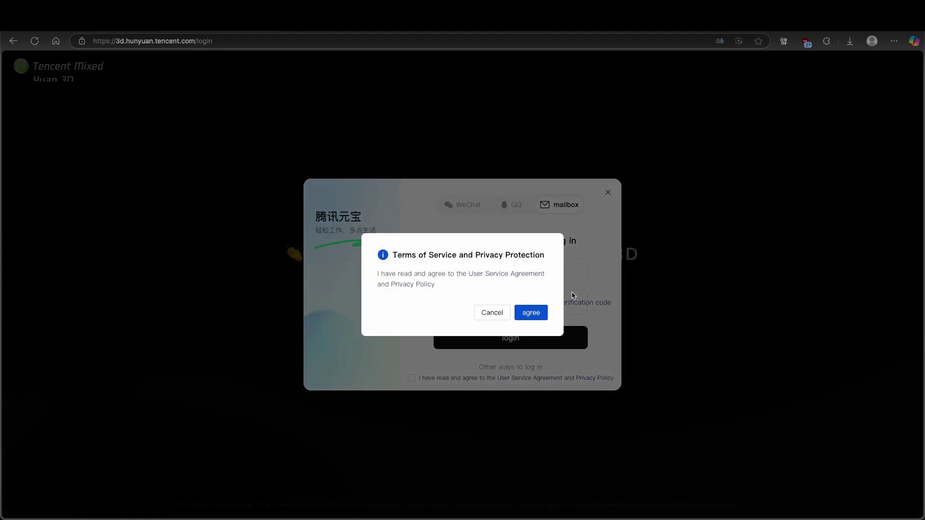
pyautogui.click(540, 313)
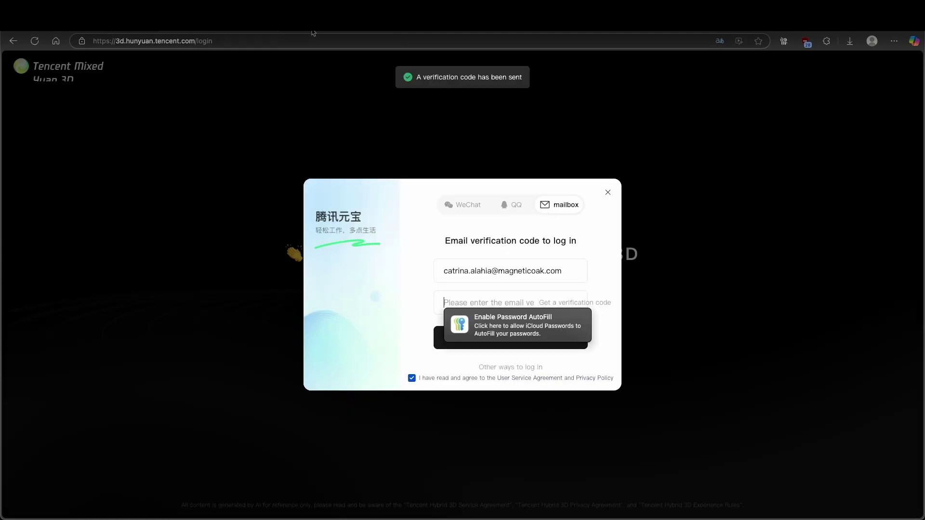
pyautogui.hotkey('ctrl', 'Tab')
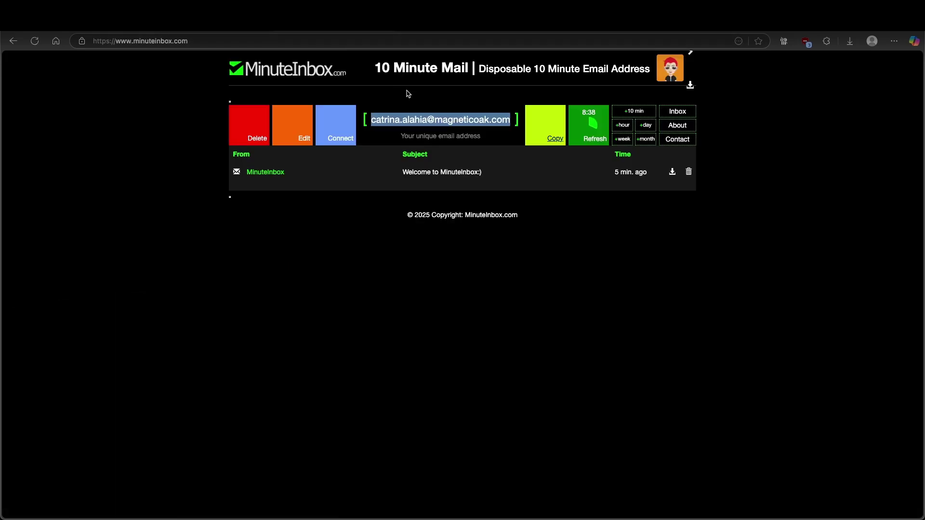
pyautogui.click(592, 139)
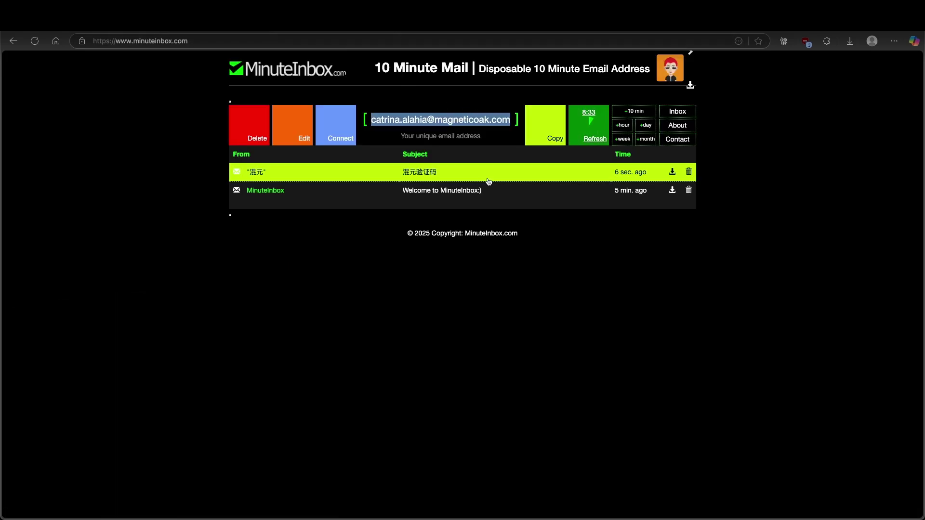
pyautogui.click(442, 172)
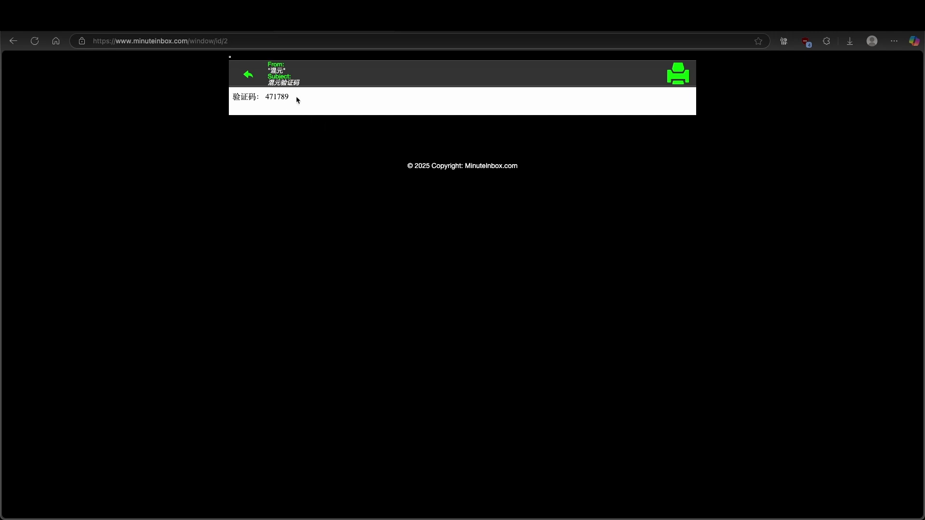
pyautogui.moveTo(297, 99); pyautogui.dragTo(269, 99)
pyautogui.hotkey('ctrl', 'Tab')
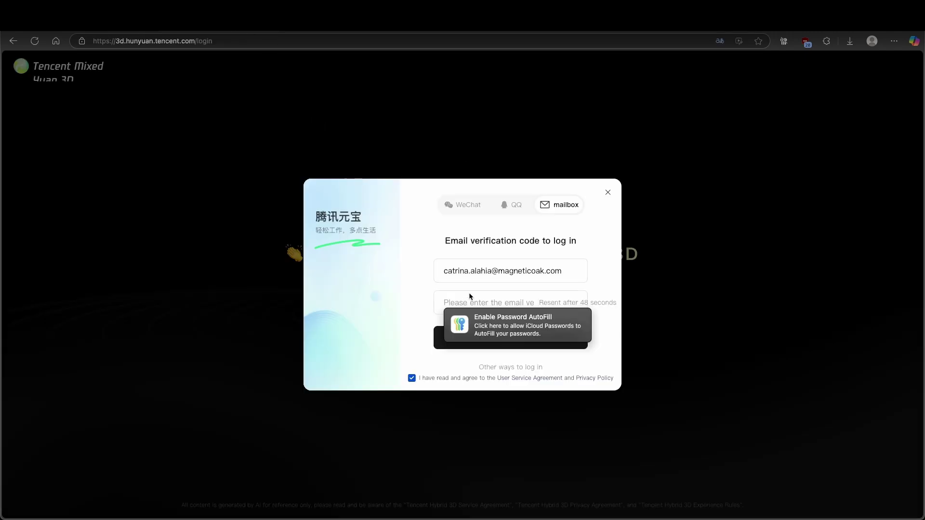
pyautogui.press('super+v')
pyautogui.click(529, 337)
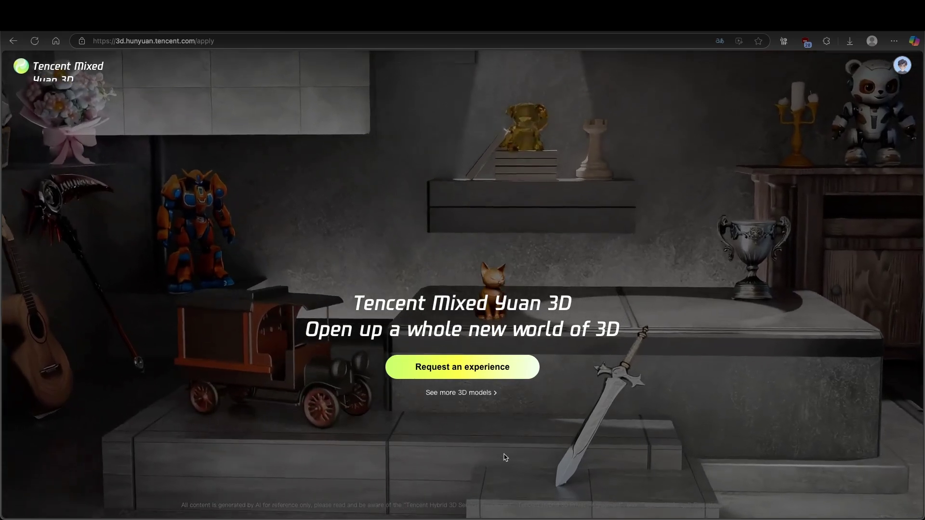
# Request an experience of the 3D generator, then orbit the textured character model
pyautogui.click(482, 367)
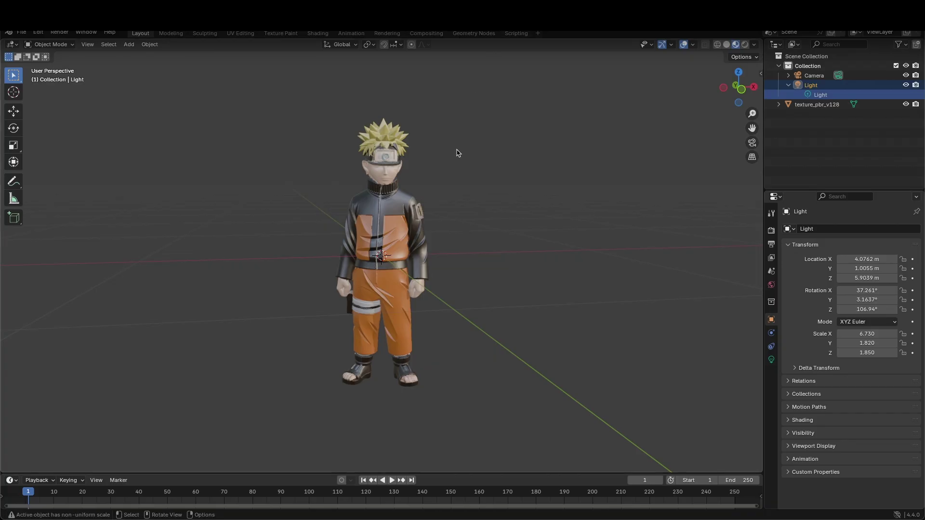
pyautogui.moveTo(738, 87)
pyautogui.mouseDown()
pyautogui.moveTo(703, 89)
pyautogui.moveTo(728, 89)
pyautogui.mouseUp()
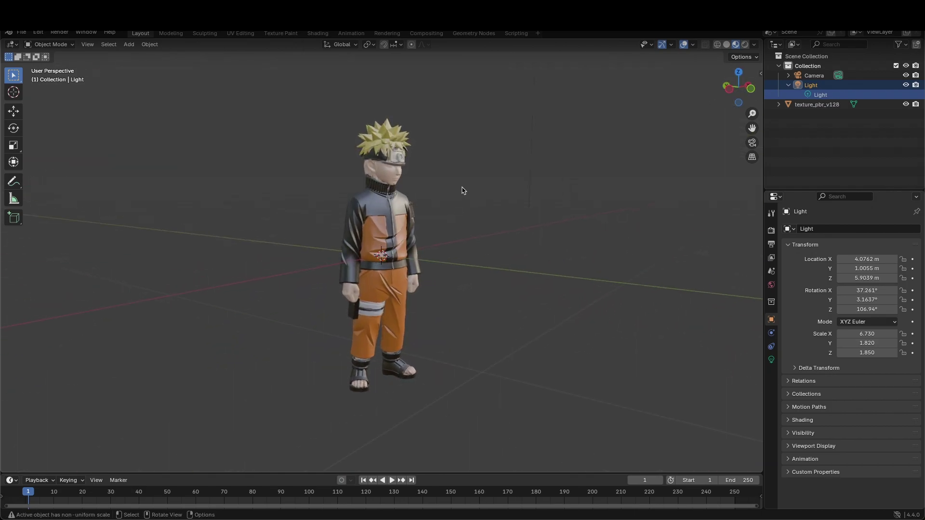
# Zoom in on the texture_pbr_v128 character's jacket and out, then orbit around to its back
pyautogui.scroll(8, 462, 191)
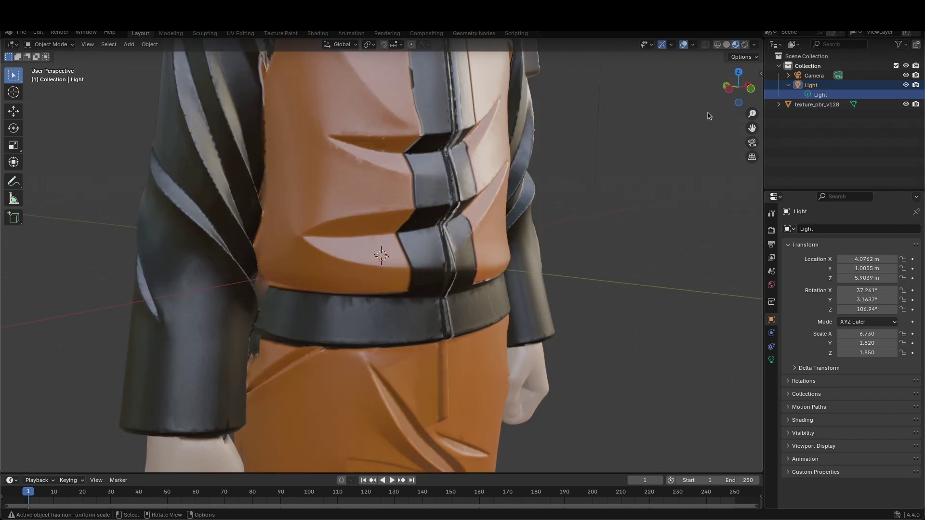
pyautogui.scroll(-8, 699, 160)
pyautogui.click(817, 104)
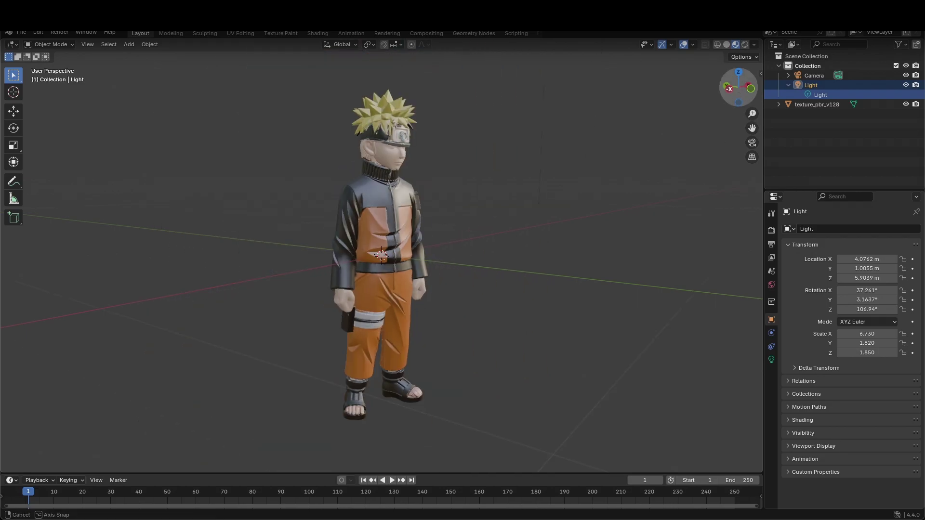
pyautogui.moveTo(738, 87); pyautogui.dragTo(684, 91)
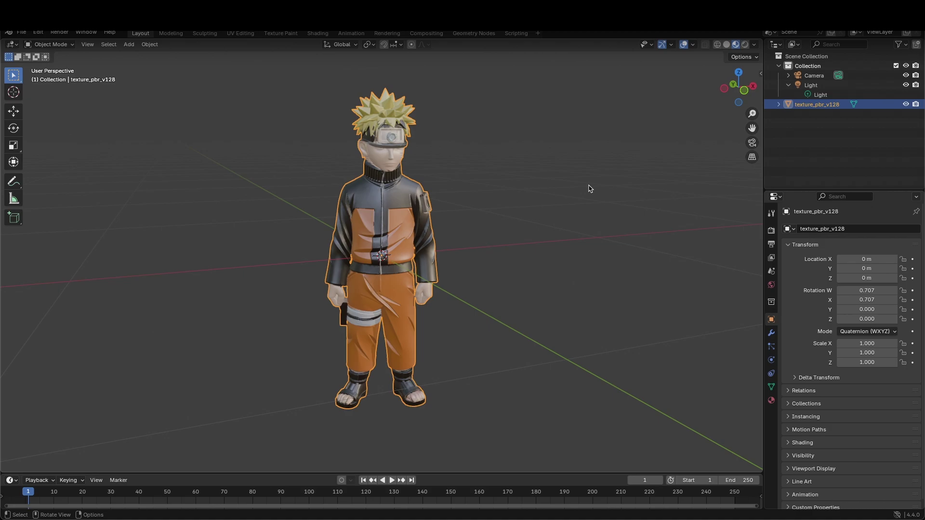
pyautogui.moveTo(737, 87); pyautogui.dragTo(617, 94)
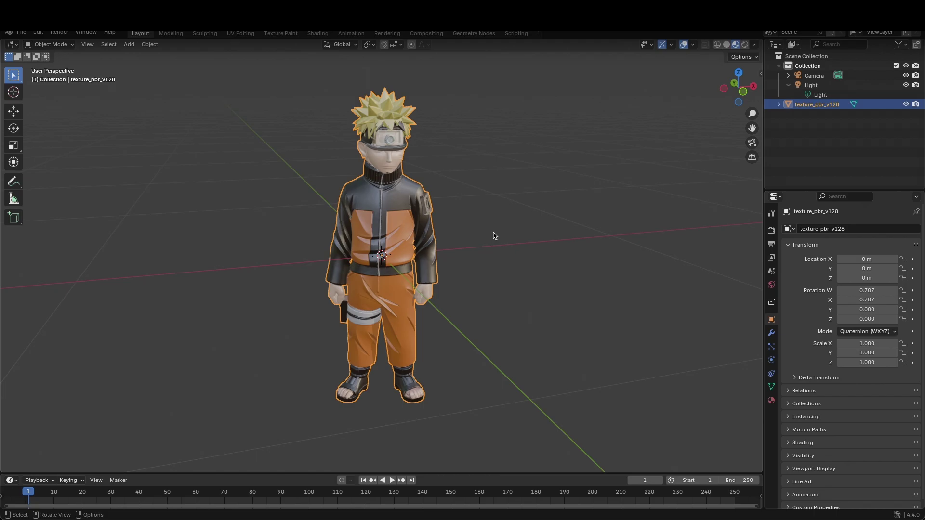
pyautogui.press('ctrl')
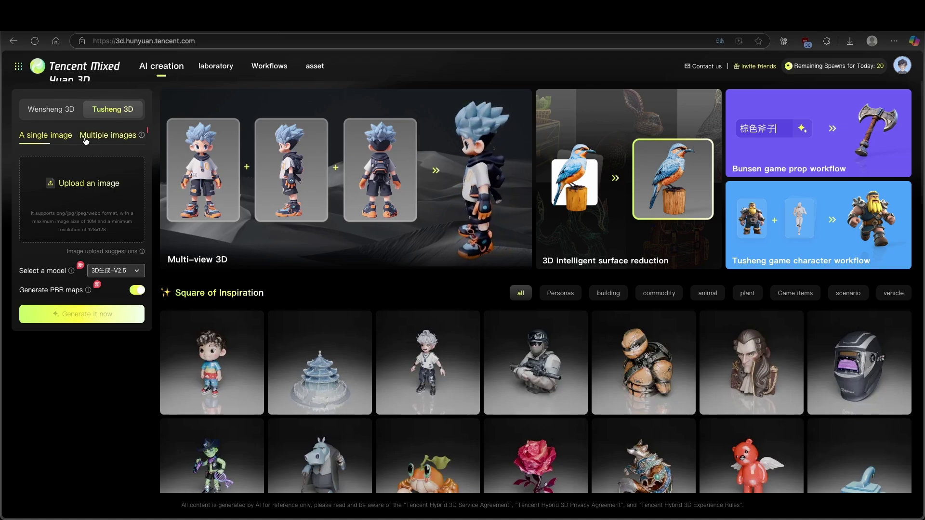
# Try the text and multi-view modes, then settle on 'A single image' mode in Tusheng 3D
pyautogui.click(52, 112)
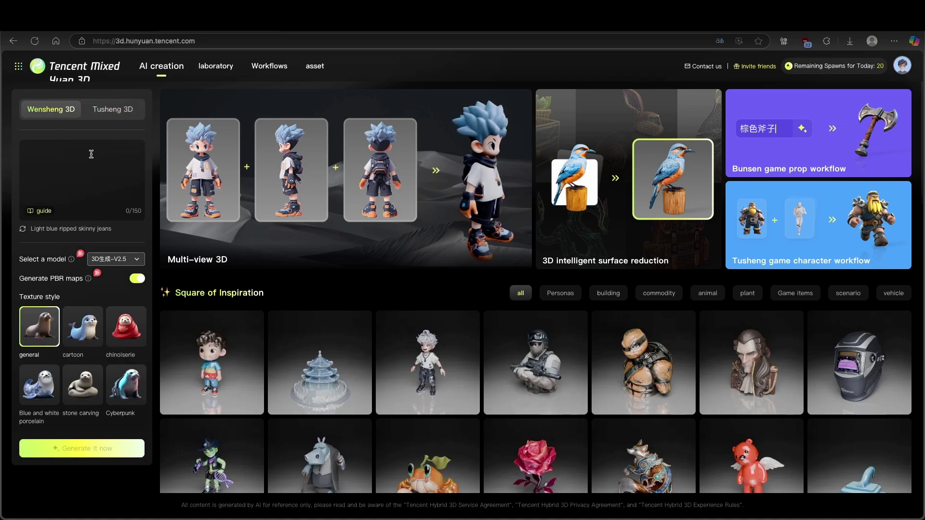
pyautogui.click(114, 114)
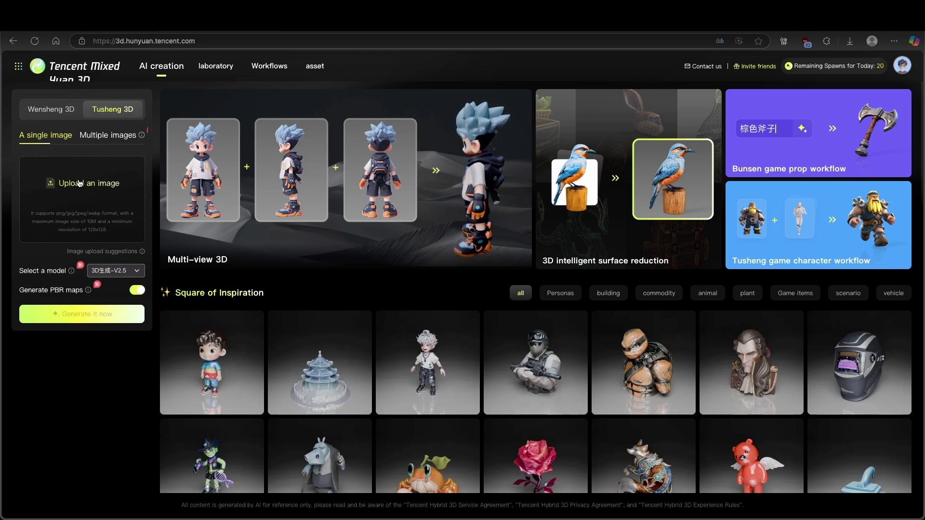
pyautogui.moveTo(72, 271)
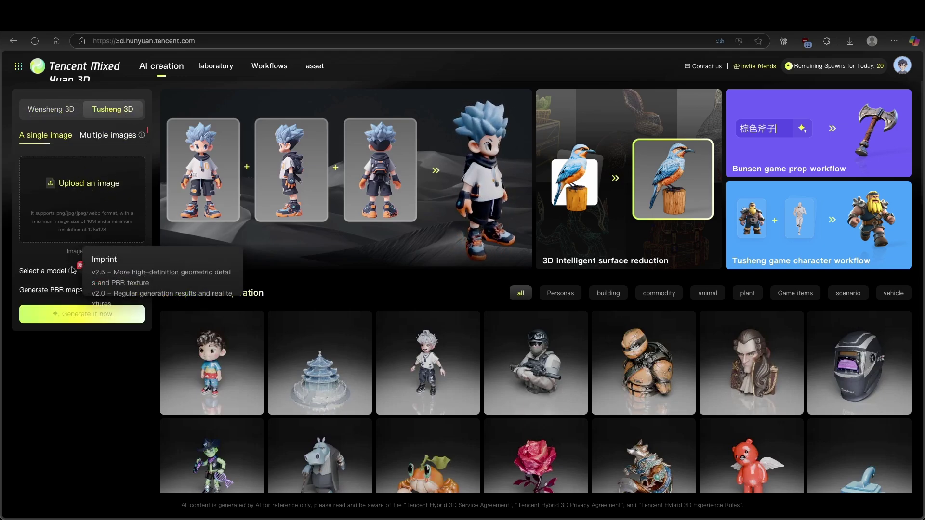
pyautogui.moveTo(87, 290)
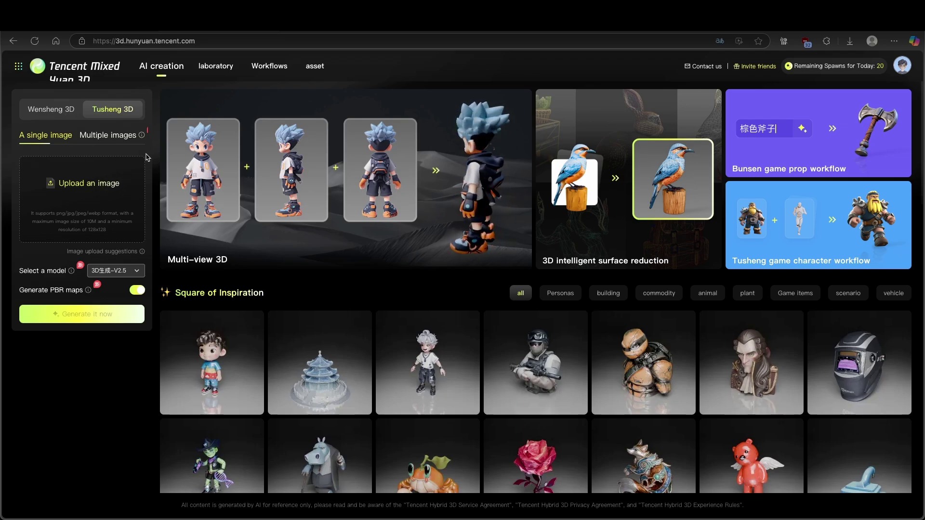
pyautogui.click(134, 140)
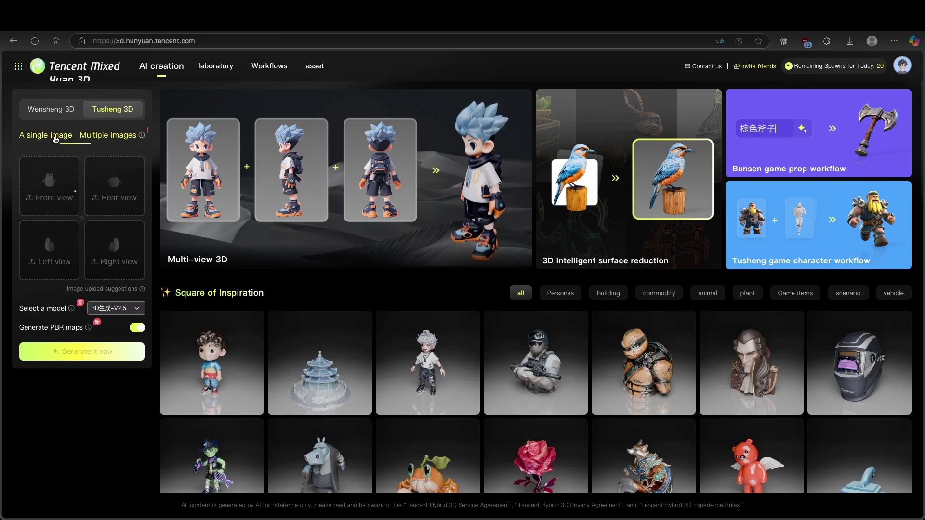
pyautogui.click(55, 139)
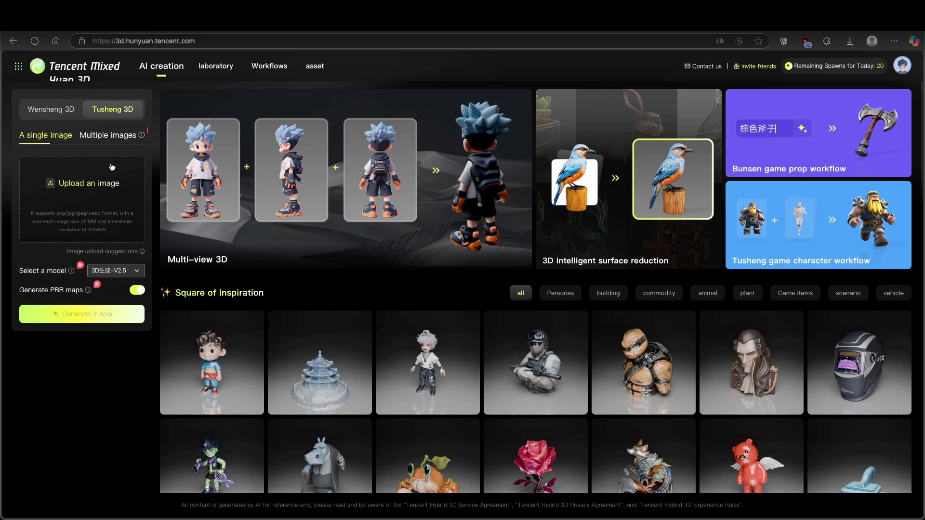
pyautogui.moveTo(489, 251)
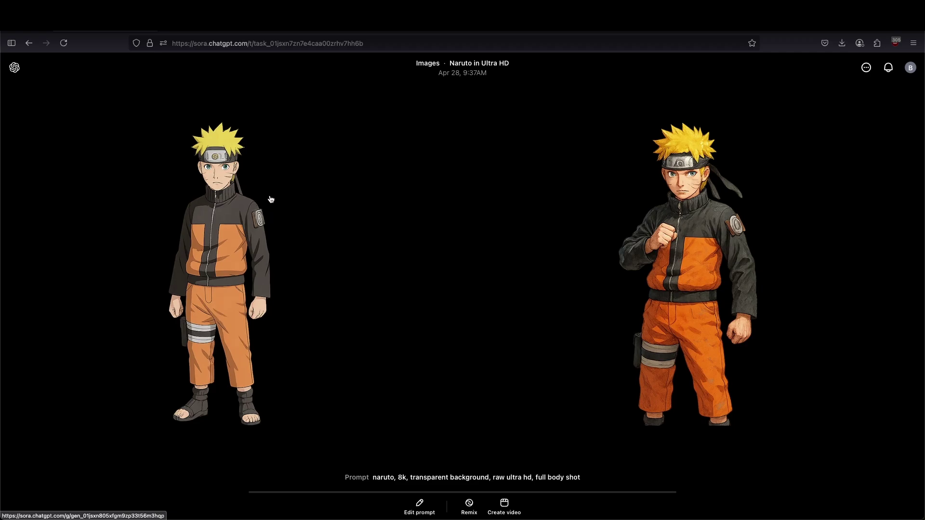
# Copy the full prompt text from the Naruto image's Edit prompt editor
pyautogui.click(256, 206)
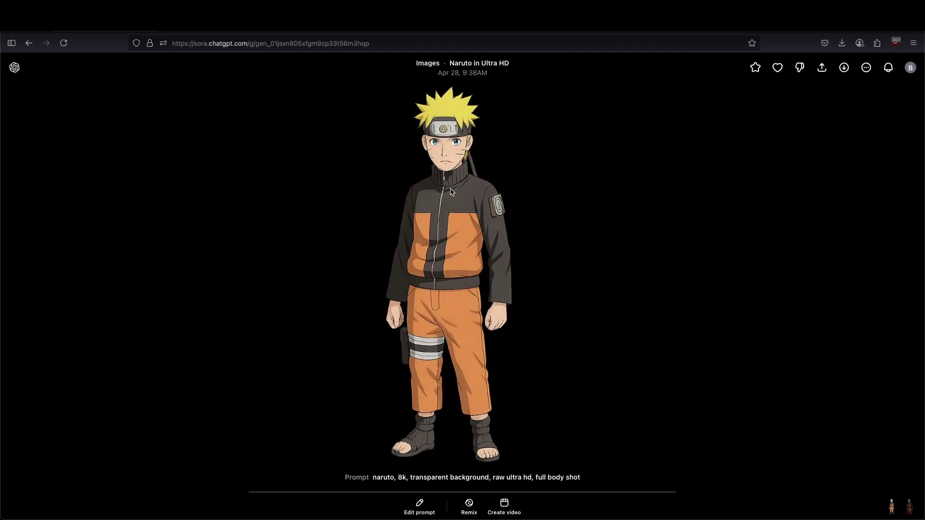
pyautogui.click(419, 505)
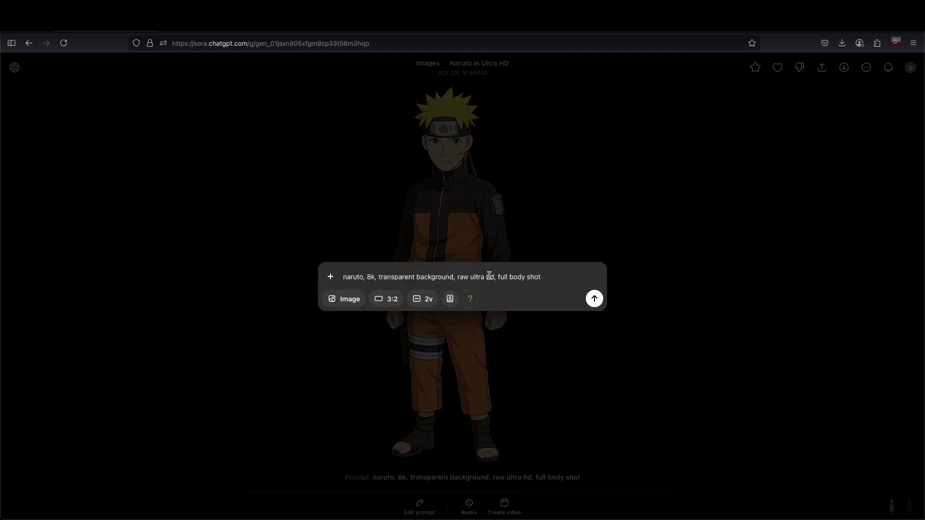
pyautogui.tripleClick(489, 277)
pyautogui.press('super+c')
pyautogui.click(290, 206)
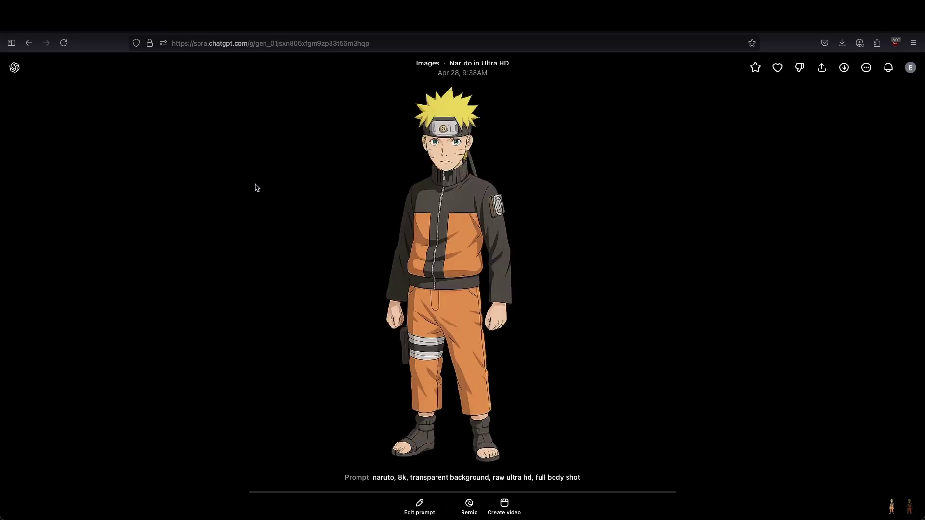
# Paste the Naruto prompt into a new prompt on the Explore Images page
pyautogui.click(15, 68)
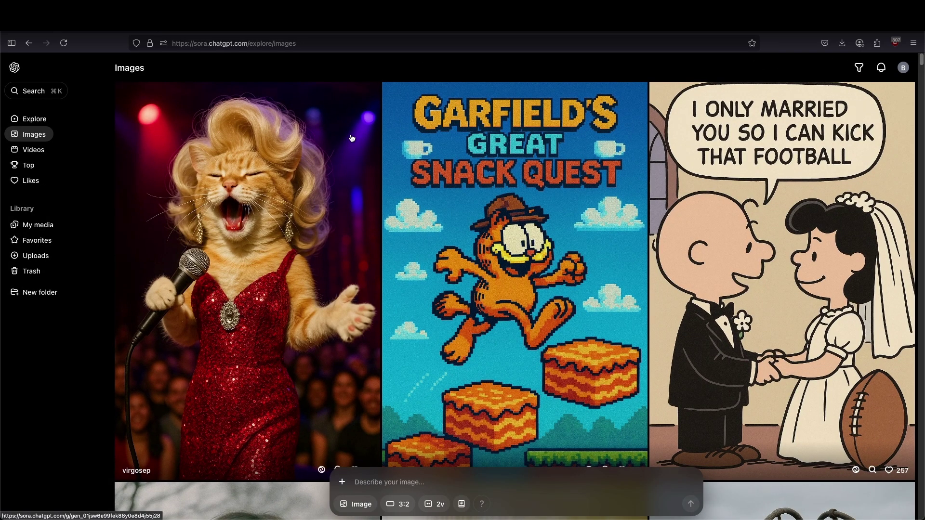
pyautogui.click(881, 68)
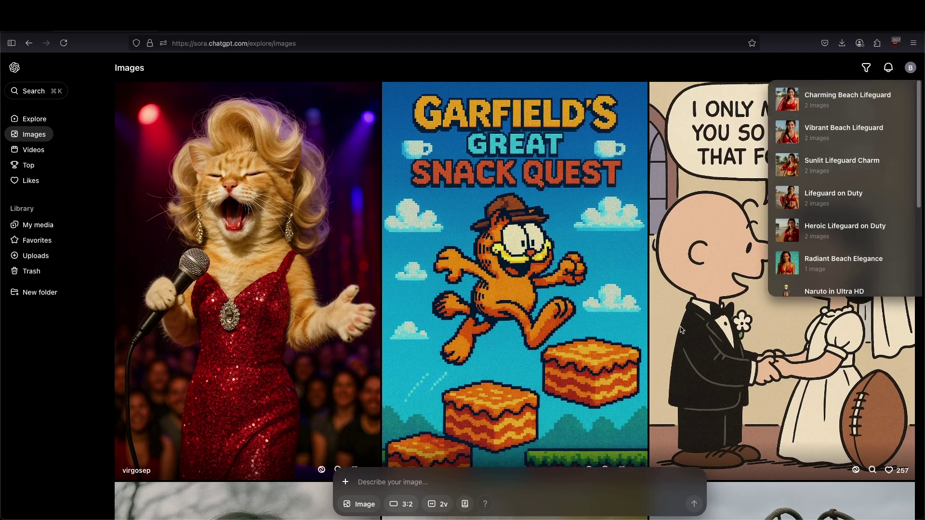
pyautogui.click(512, 482)
pyautogui.press('super+v')
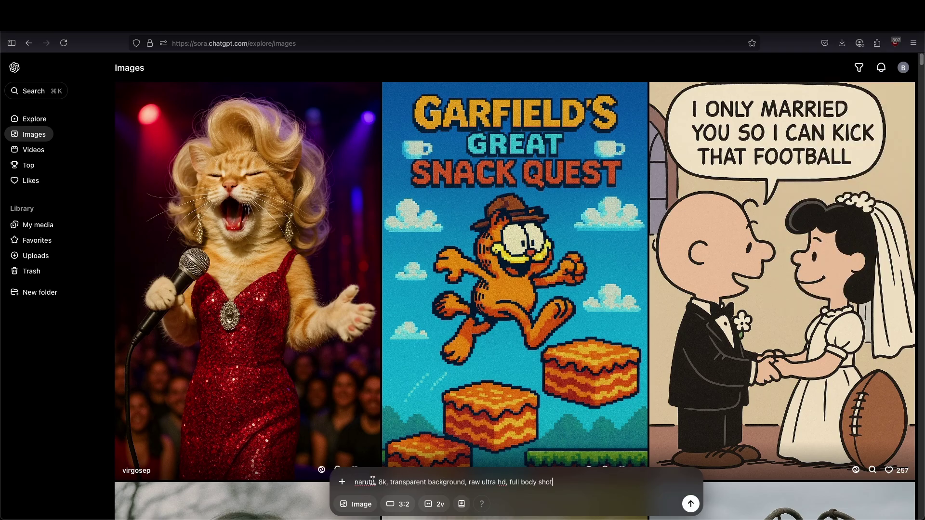
# Replace 'naruto,' with 'garfield,' in the prompt, submit it, and open the queued Image Generation
pyautogui.moveTo(378, 483); pyautogui.dragTo(354, 482)
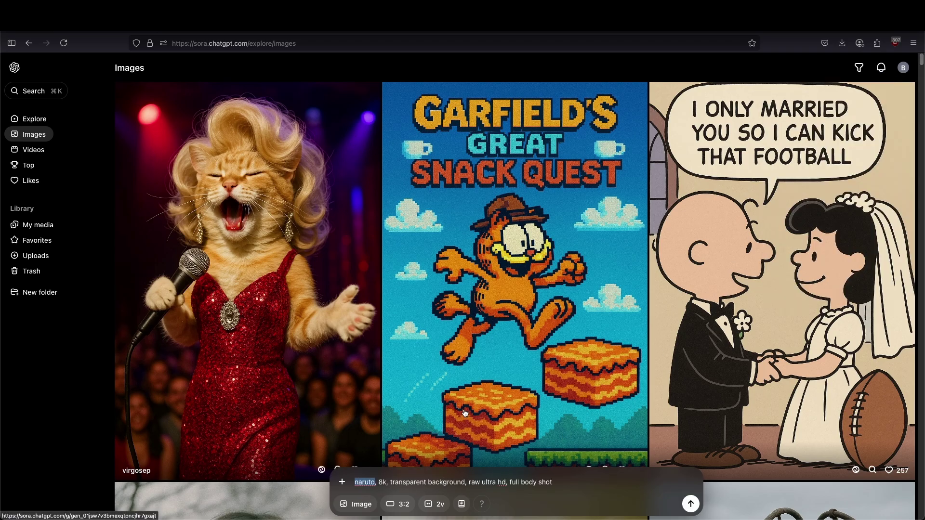
pyautogui.press('BackSpace')
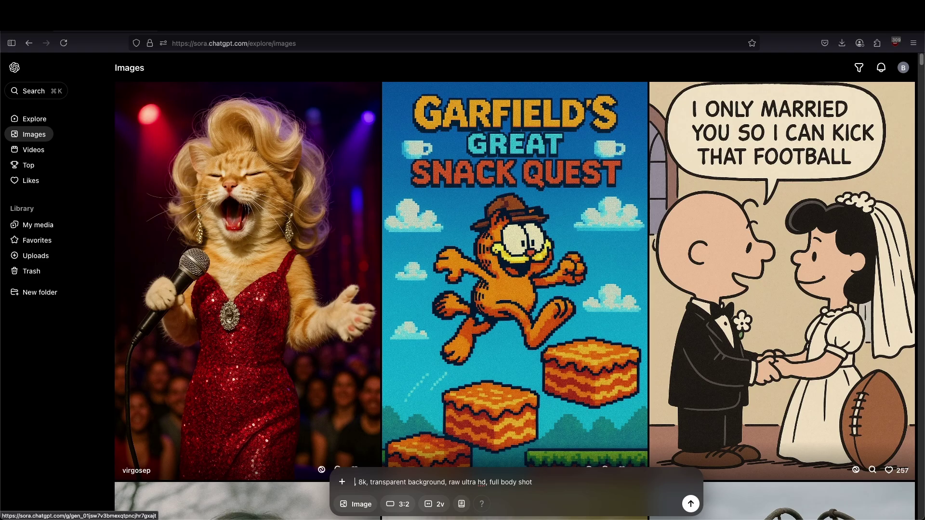
pyautogui.write('garfield,')
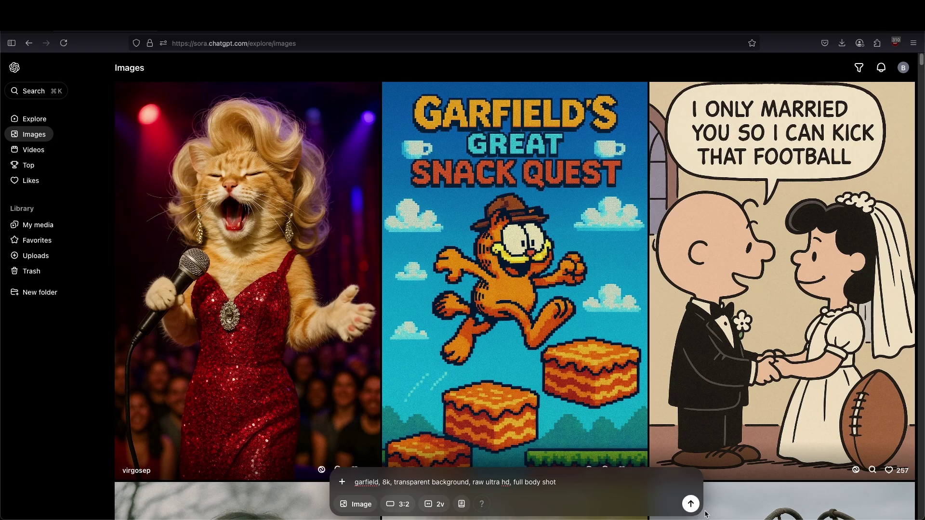
pyautogui.click(690, 504)
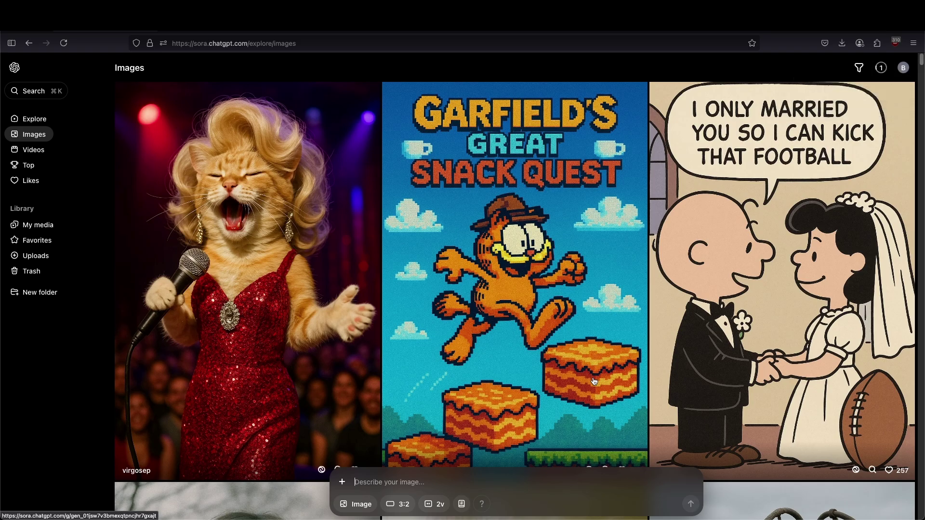
pyautogui.click(881, 68)
pyautogui.click(856, 94)
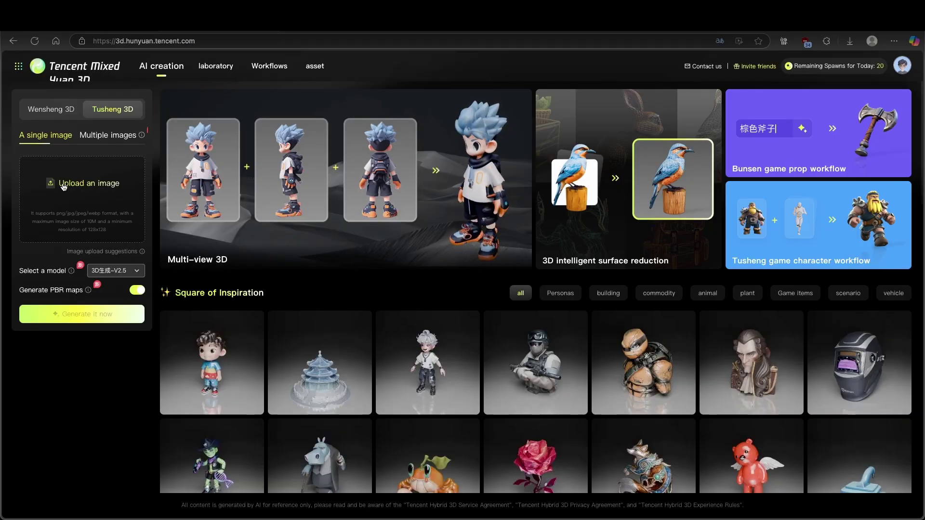
# Upload the Garfield PNG from Downloads and keep model 3D生成-V2.5 after briefly trying V2.0
pyautogui.click(78, 184)
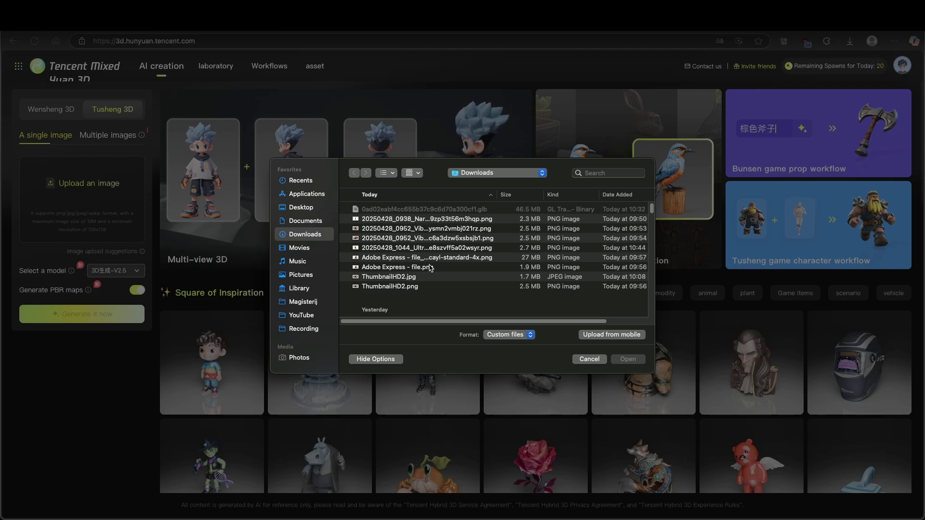
pyautogui.doubleClick(429, 247)
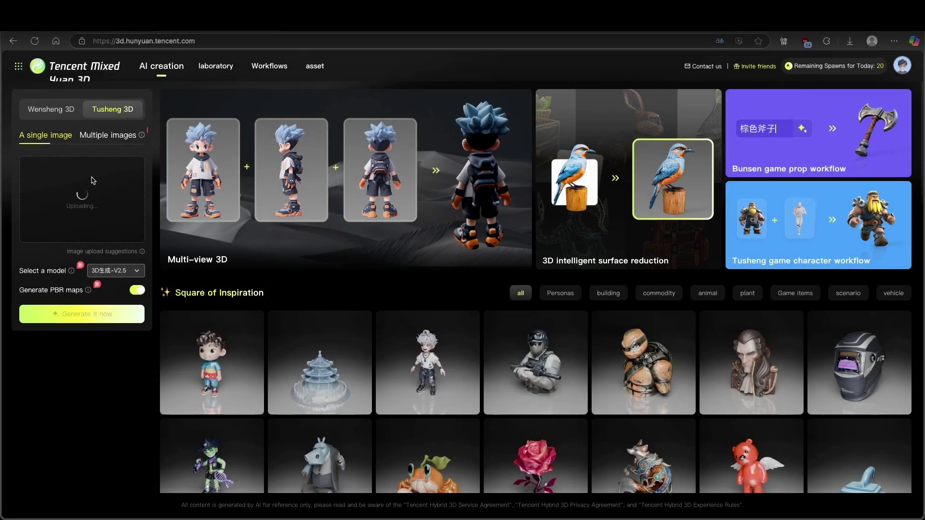
pyautogui.moveTo(43, 271)
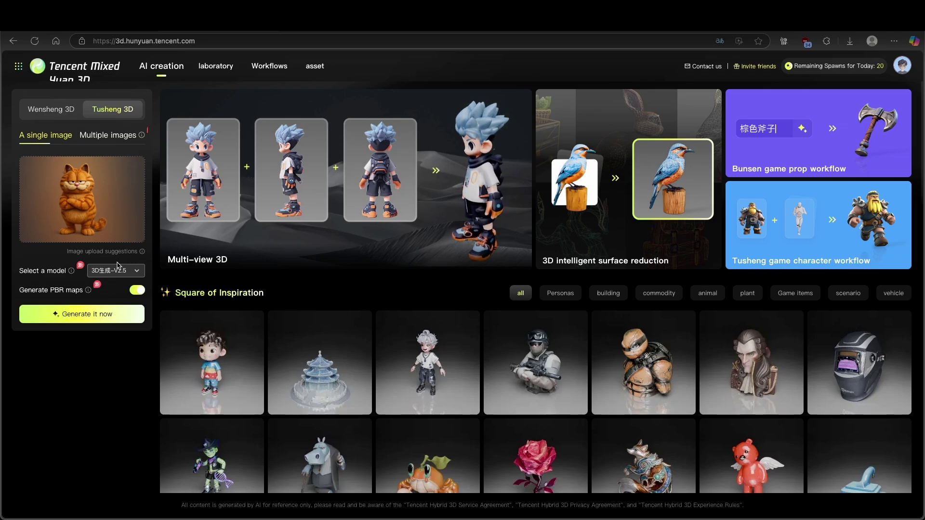
pyautogui.click(121, 273)
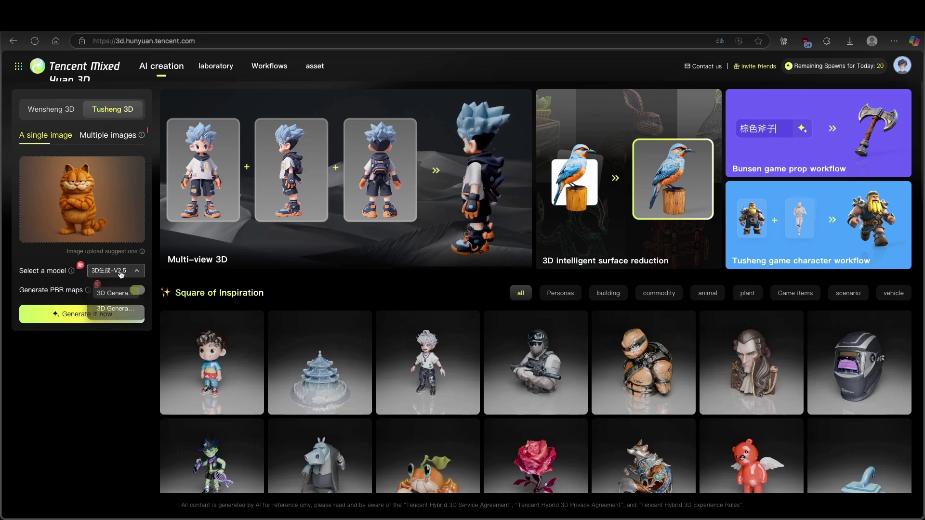
pyautogui.click(115, 309)
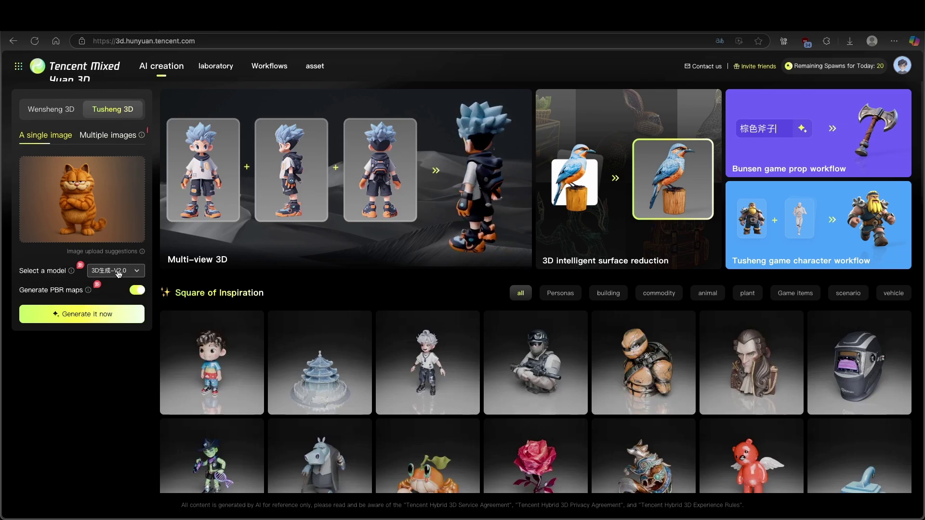
pyautogui.click(119, 272)
pyautogui.click(116, 292)
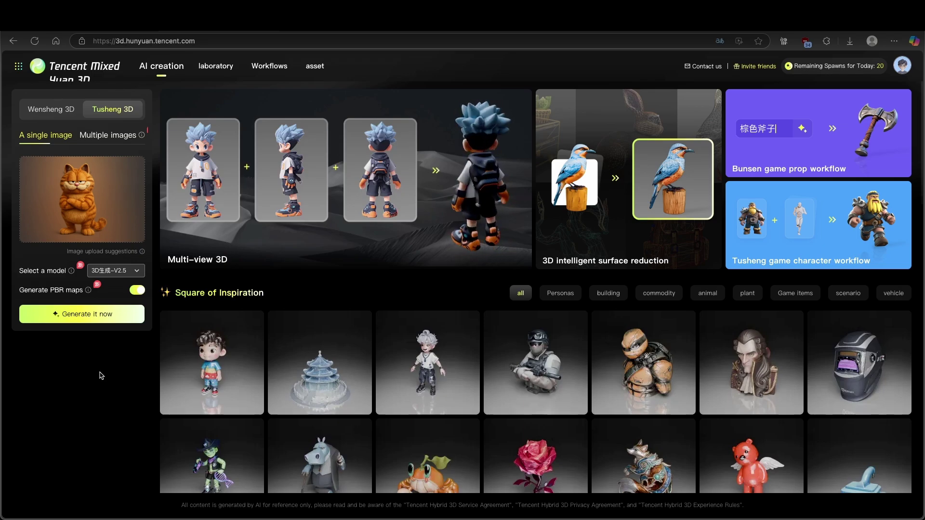
# Start generating the Garfield model and check it appears in the asset list
pyautogui.click(94, 316)
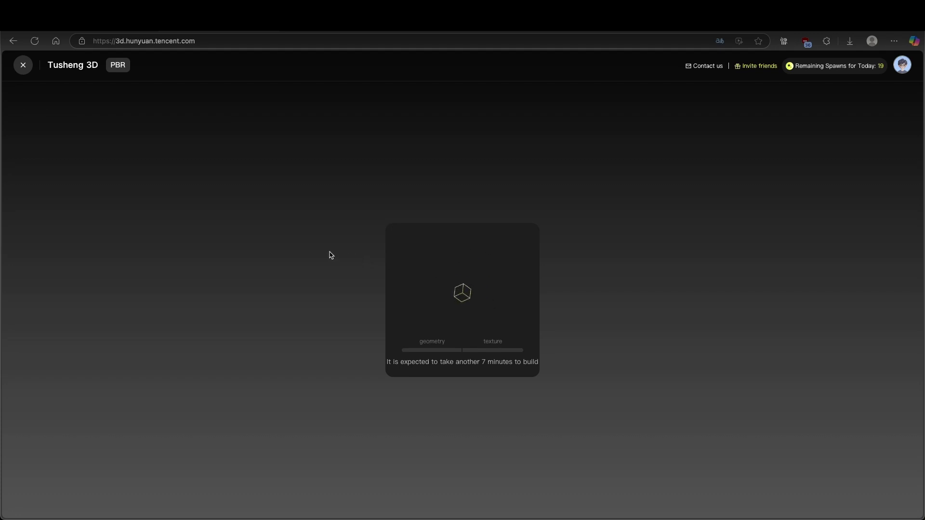
pyautogui.click(23, 66)
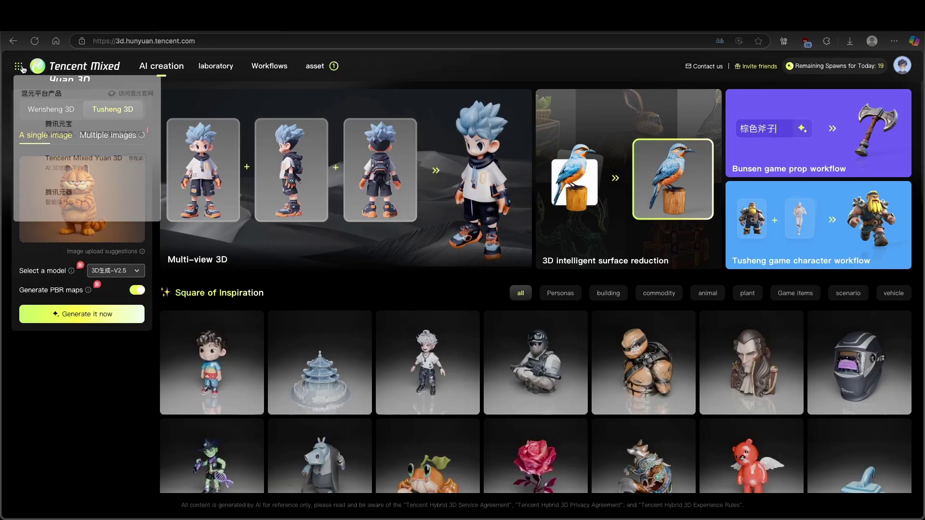
pyautogui.click(318, 67)
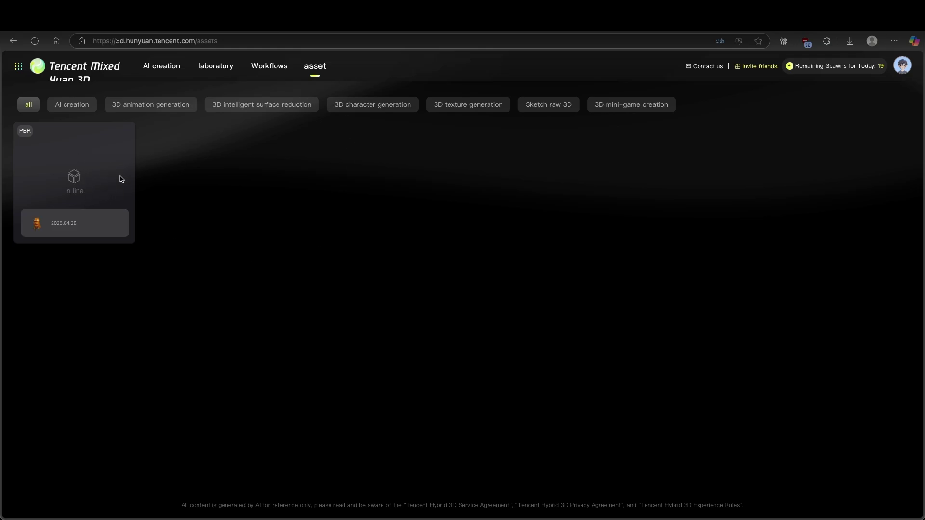
# Return to AI creation, browse the Square of Inspiration, and open the Spider-Man sample
pyautogui.click(8, 43)
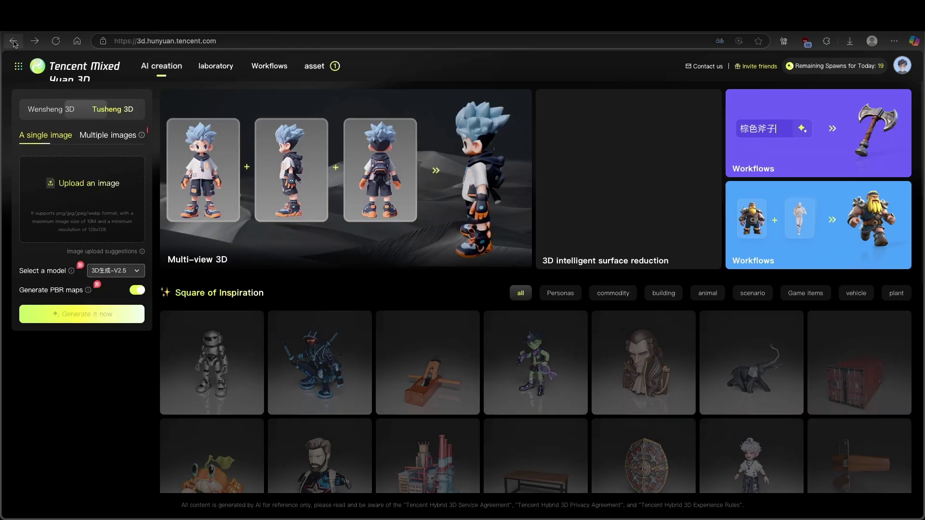
pyautogui.scroll(-2, 439, 213)
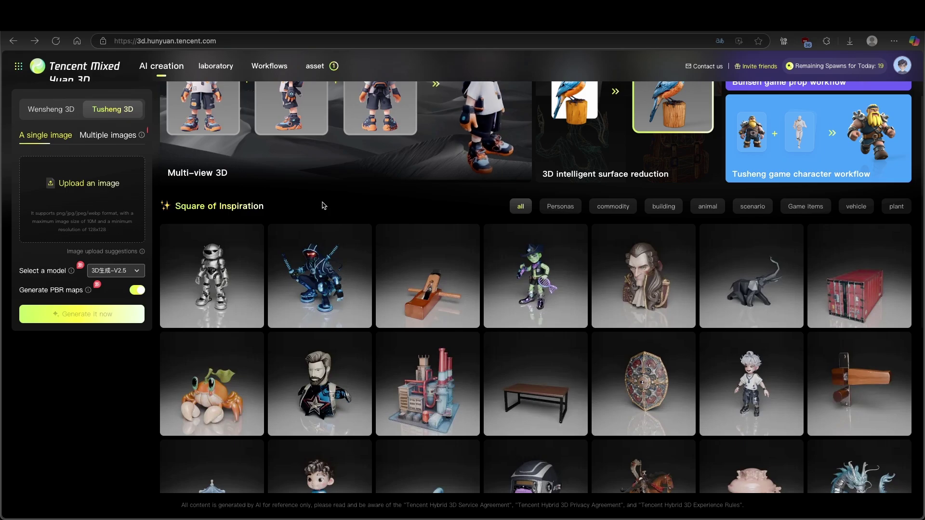
pyautogui.scroll(-2, 309, 212)
pyautogui.scroll(-10, 440, 316)
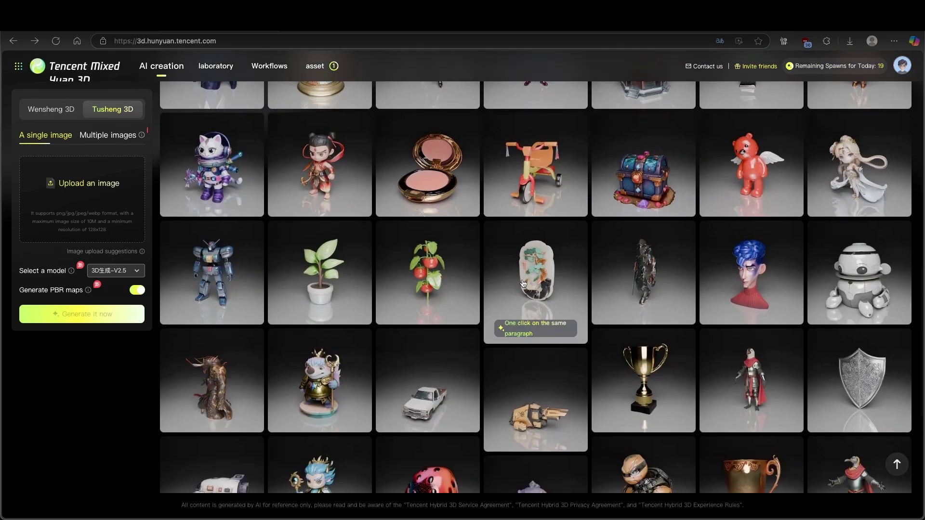
pyautogui.scroll(2, 522, 283)
pyautogui.click(542, 153)
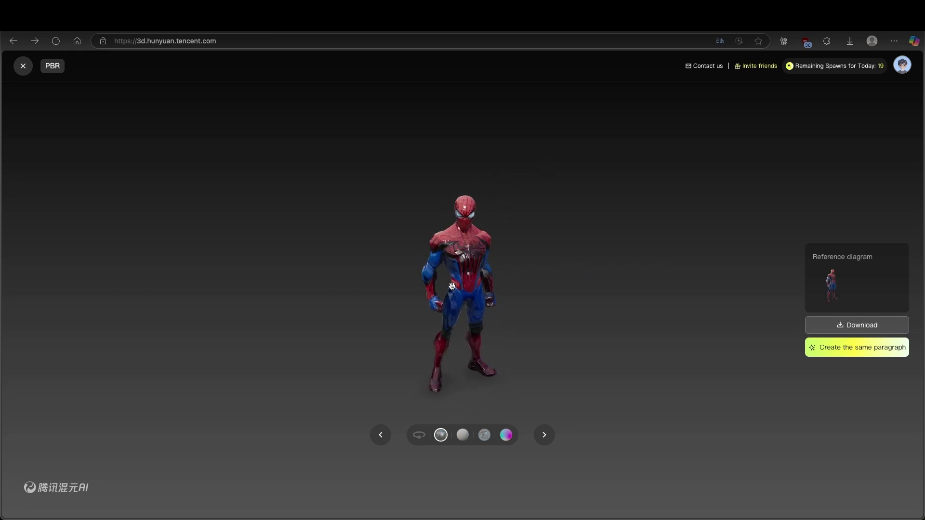
# Orbit the textured Spider-Man model to view its sides and back
pyautogui.moveTo(444, 242); pyautogui.dragTo(323, 247)
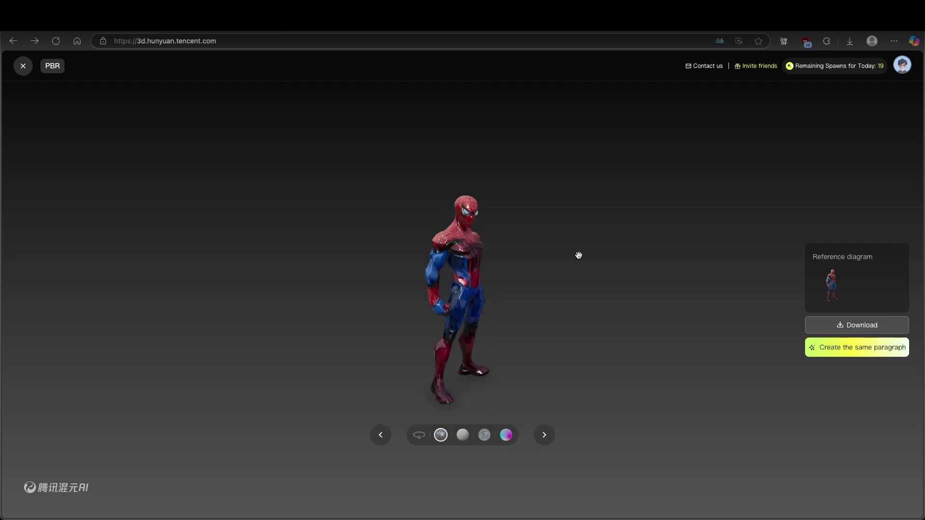
pyautogui.moveTo(578, 255); pyautogui.dragTo(683, 236)
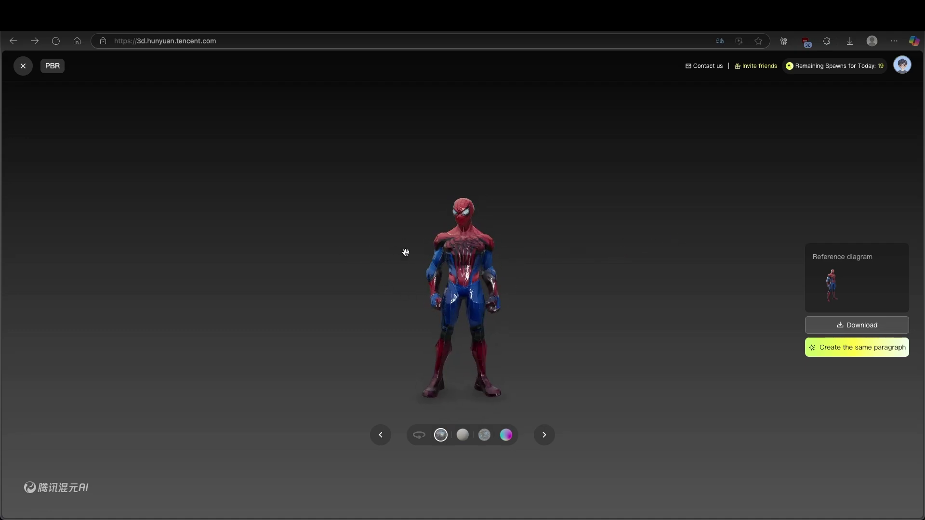
pyautogui.moveTo(446, 245); pyautogui.dragTo(318, 250)
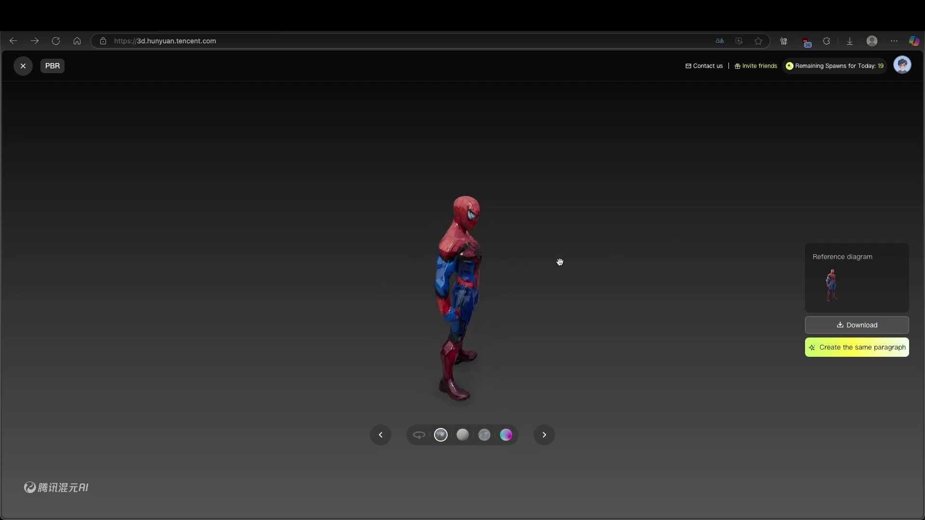
# Inspect the model in White mold and Normal renderings, then close the viewer
pyautogui.click(464, 436)
pyautogui.moveTo(512, 300); pyautogui.dragTo(587, 301)
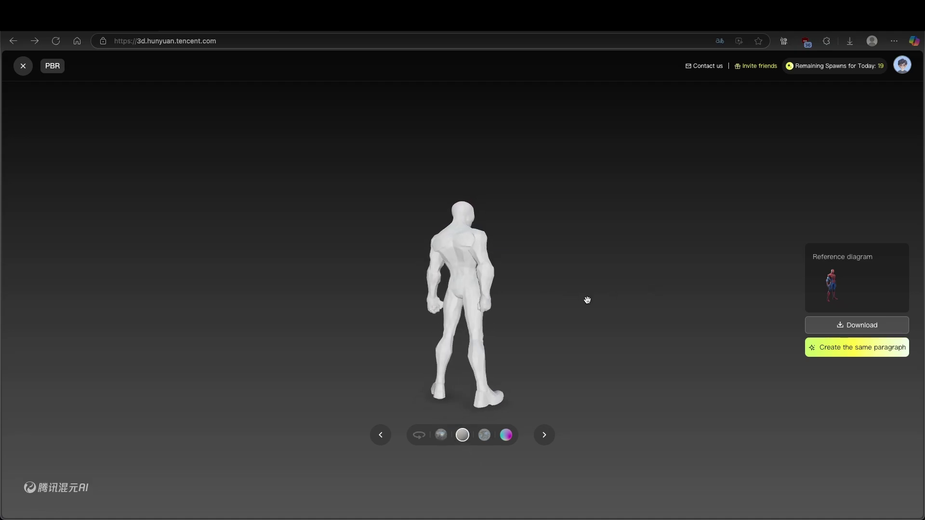
pyautogui.click(484, 435)
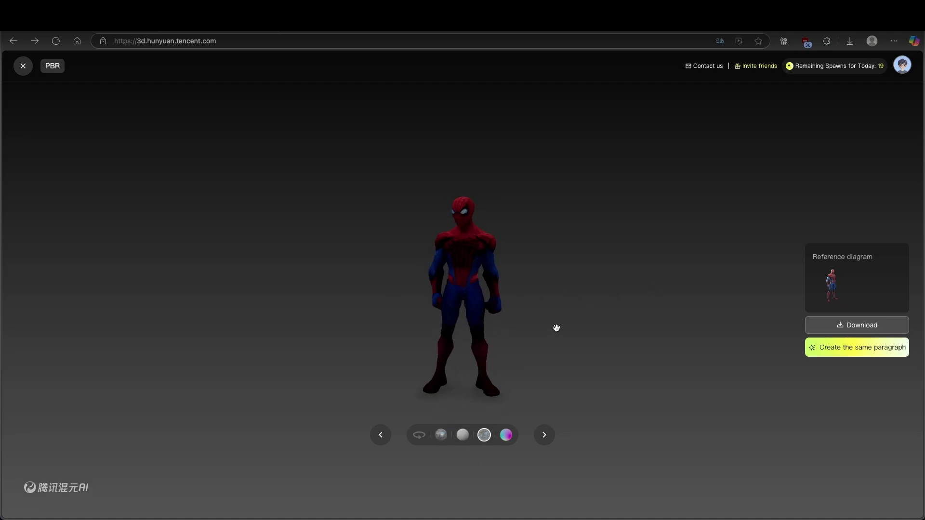
pyautogui.click(506, 435)
pyautogui.moveTo(510, 308); pyautogui.dragTo(751, 266)
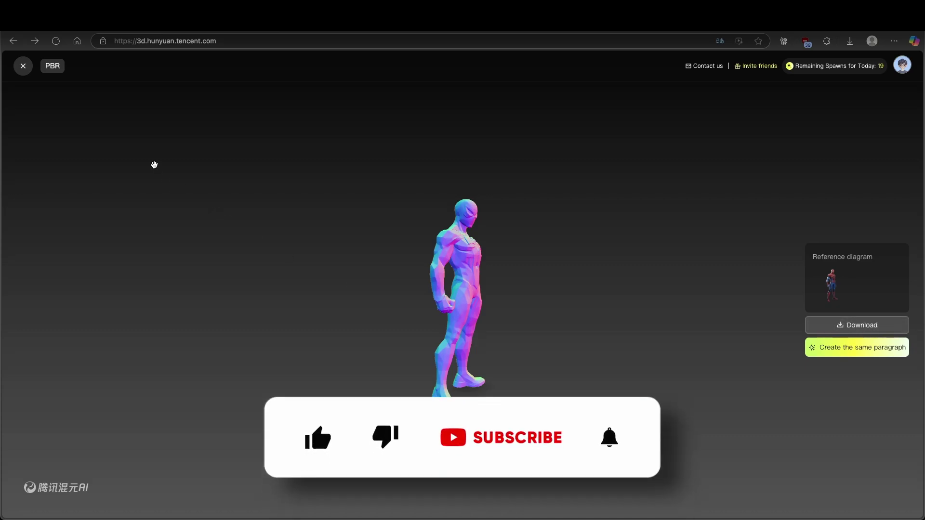
pyautogui.click(23, 67)
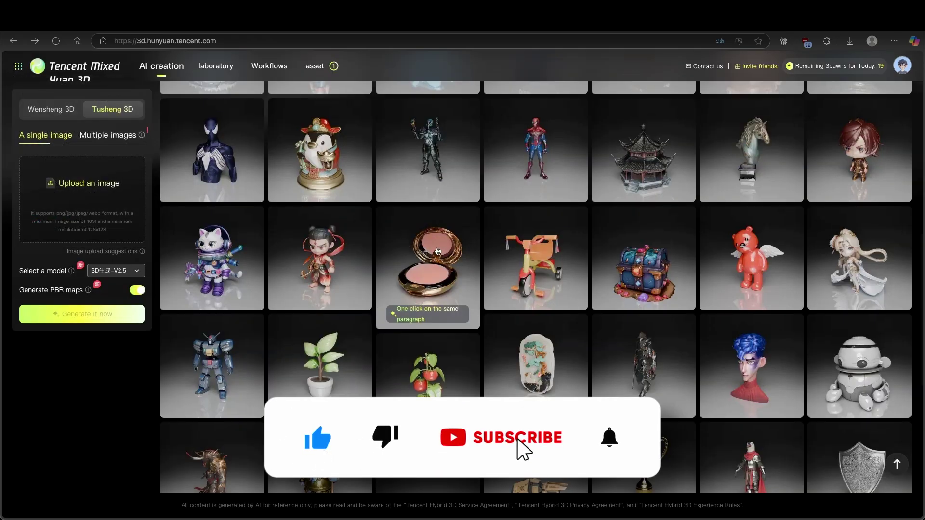
# Select multiple-image upload, send the Garfield prompt with 'back view' added, and check Sora's queue
pyautogui.click(104, 137)
pyautogui.click(104, 138)
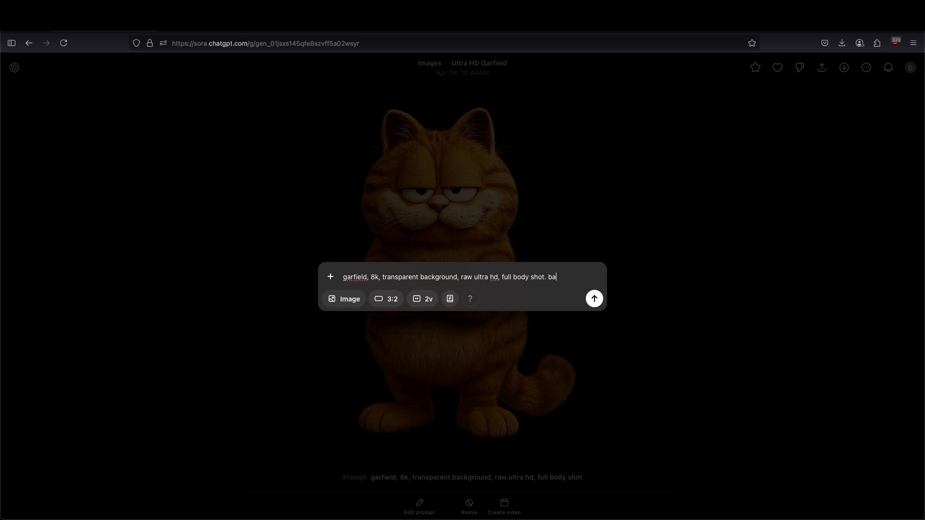
pyautogui.click(594, 299)
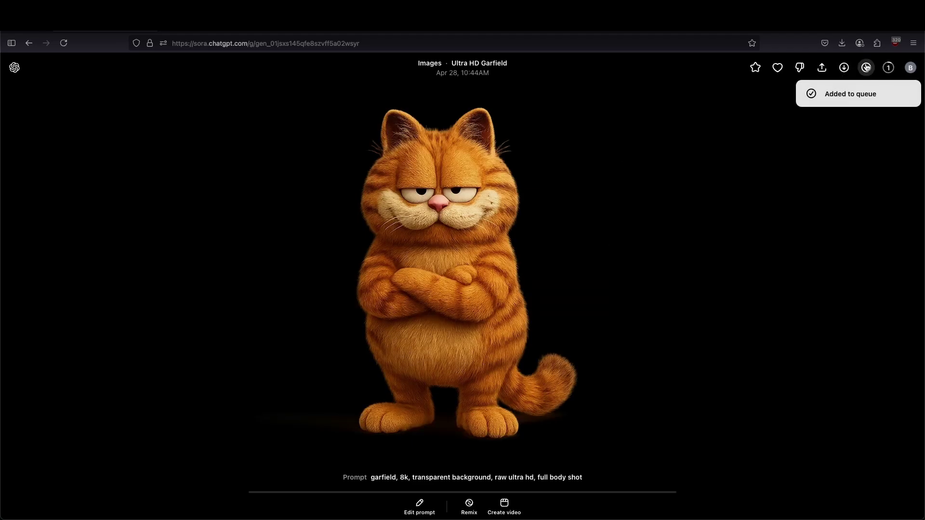
pyautogui.click(888, 68)
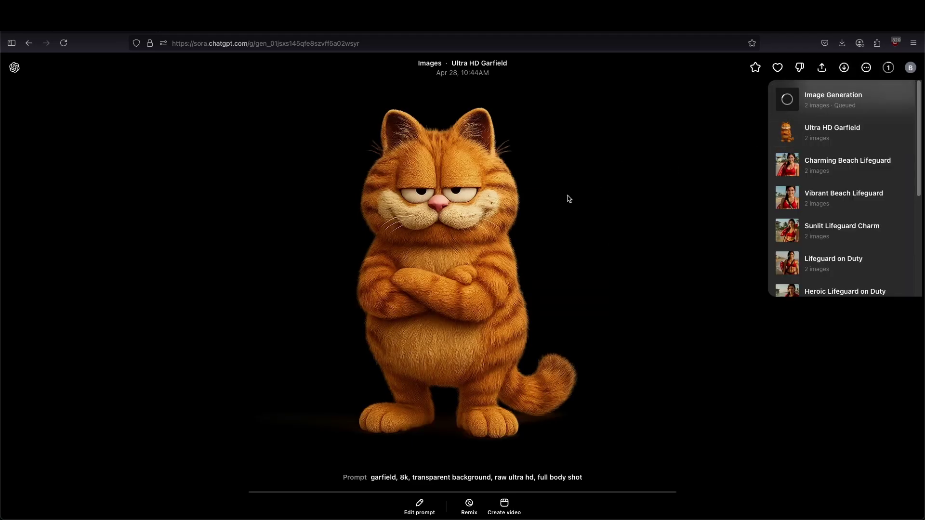
pyautogui.press('super+Tab')
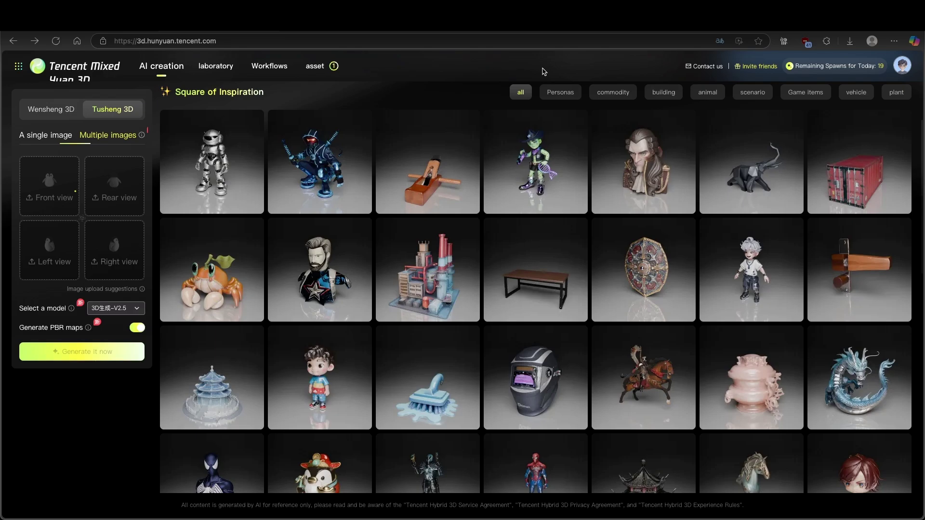
# Upload the Ultra HD Garfield PNG from Downloads into the Front view slot
pyautogui.click(59, 192)
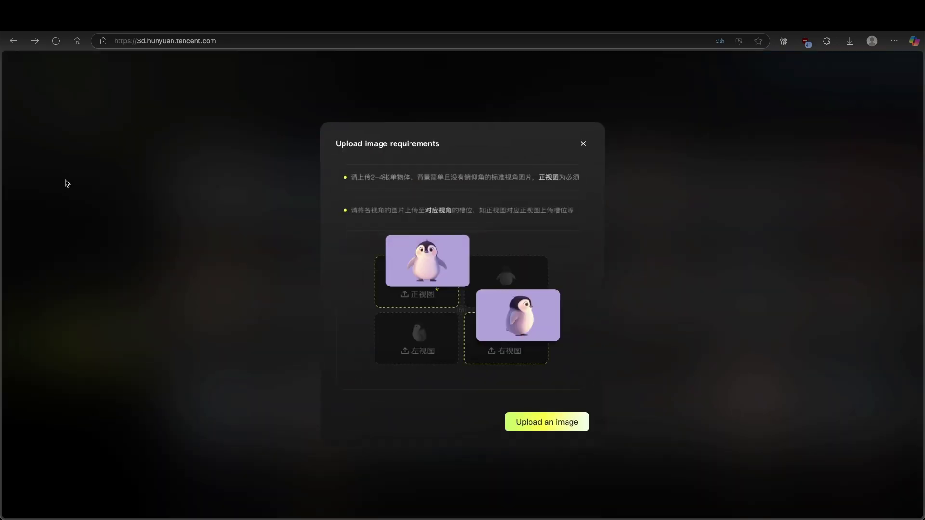
pyautogui.click(557, 419)
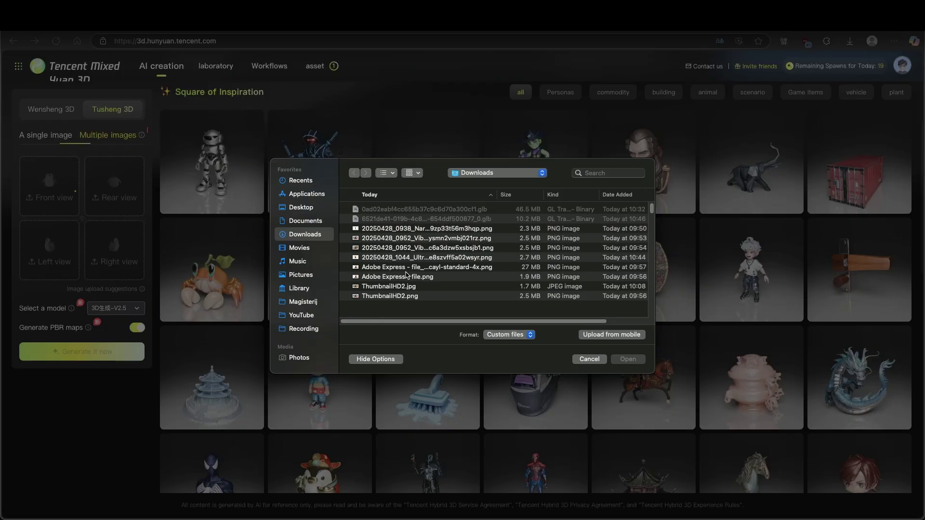
pyautogui.click(411, 257)
pyautogui.press('space')
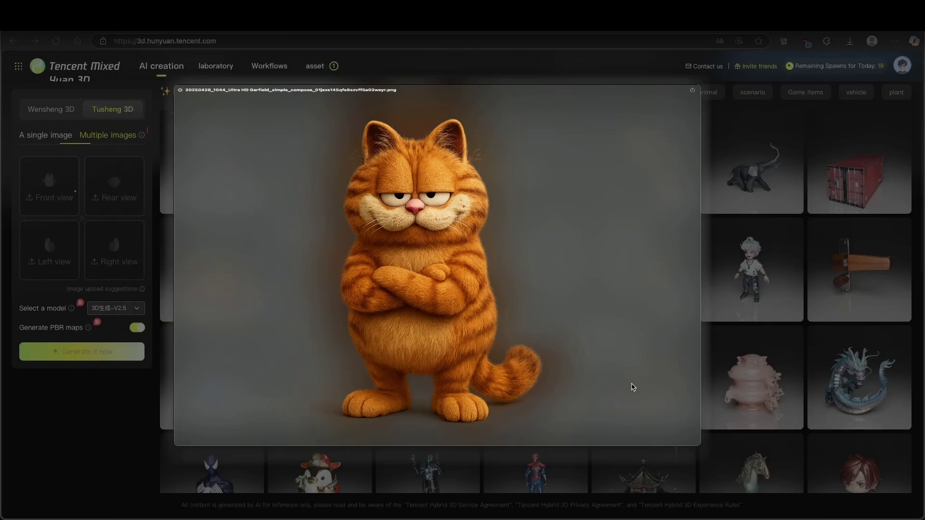
pyautogui.press('space')
pyautogui.click(628, 359)
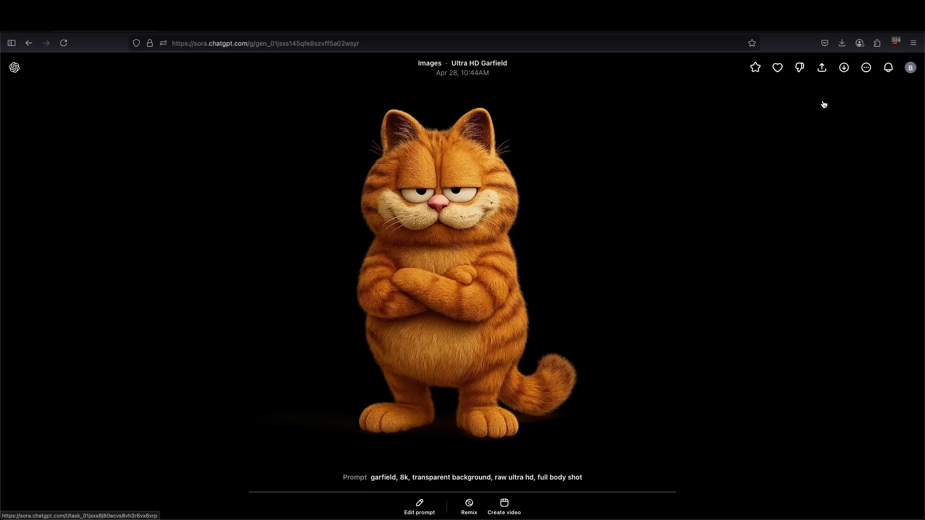
pyautogui.click(824, 104)
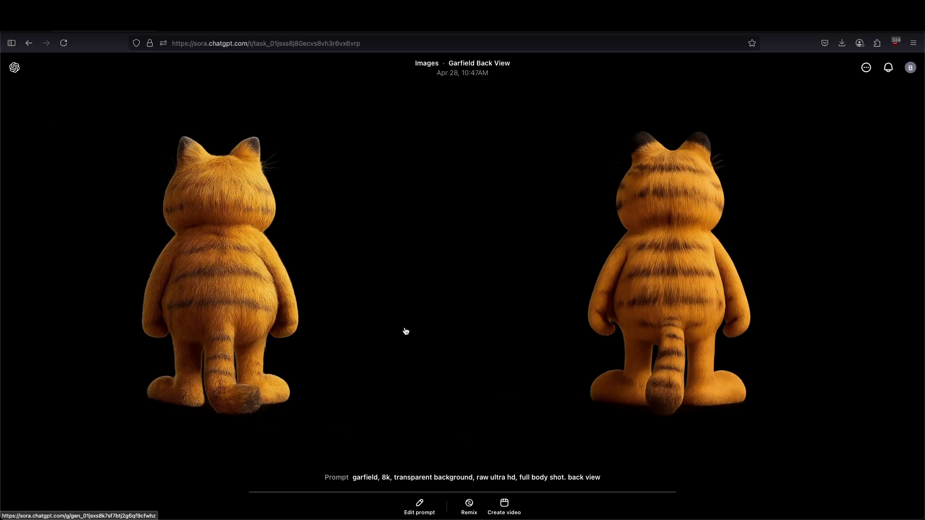
# Open a Garfield back-view image and resend its prompt with 'back' changed to 'side'
pyautogui.click(260, 228)
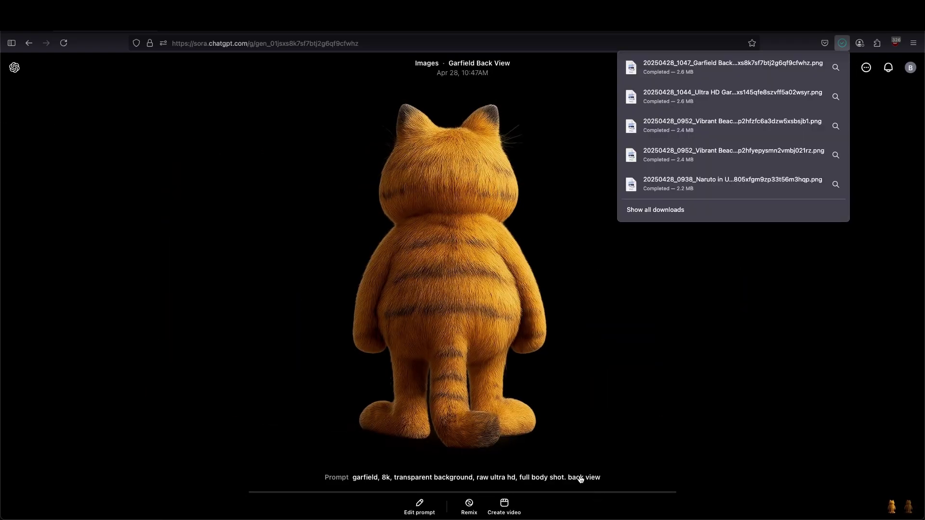
pyautogui.click(580, 474)
pyautogui.doubleClick(564, 277)
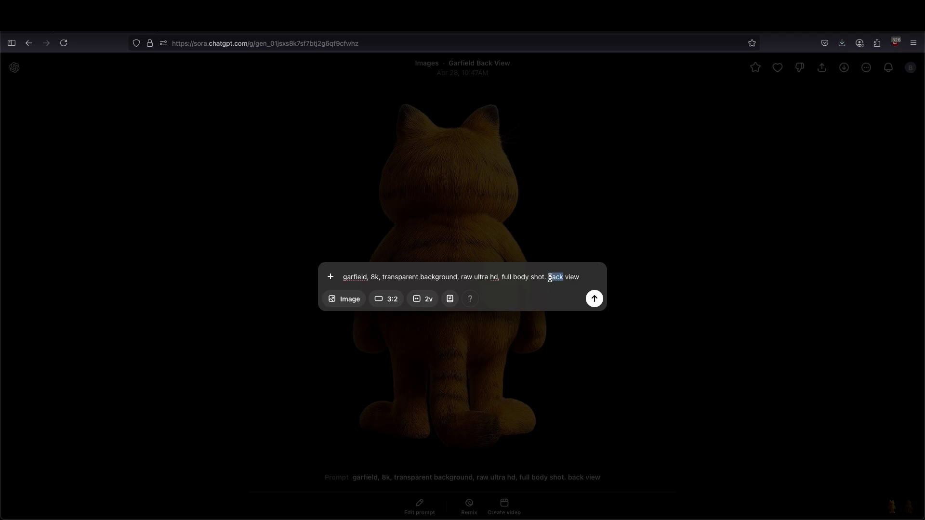
pyautogui.write('side')
pyautogui.click(594, 298)
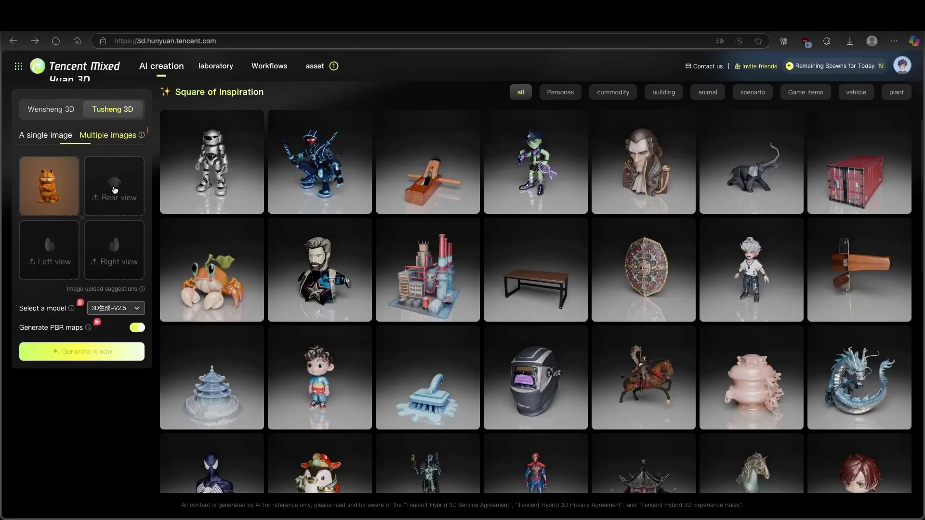
# Load the Garfield Back View PNG into the Rear view slot
pyautogui.click(129, 188)
pyautogui.press('Return')
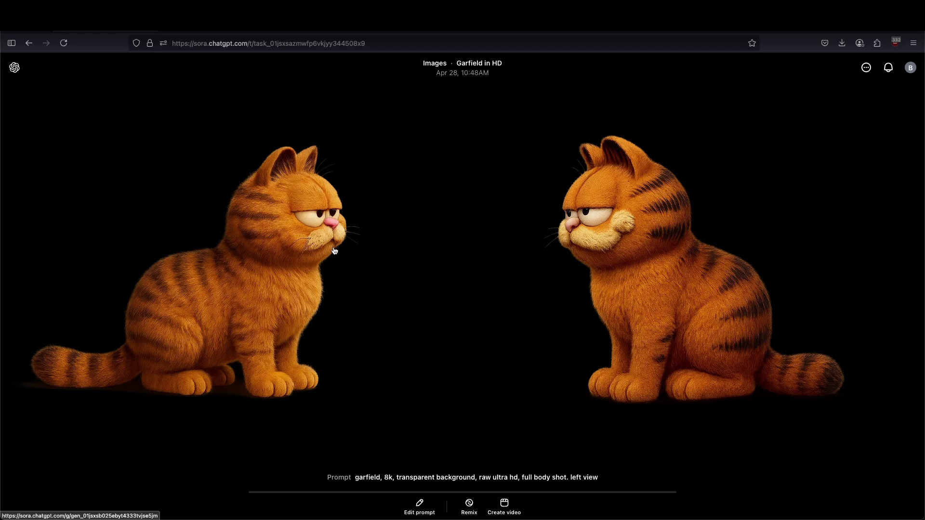
# Download both side-profile Garfield renders from the Garfield in HD task
pyautogui.click(331, 218)
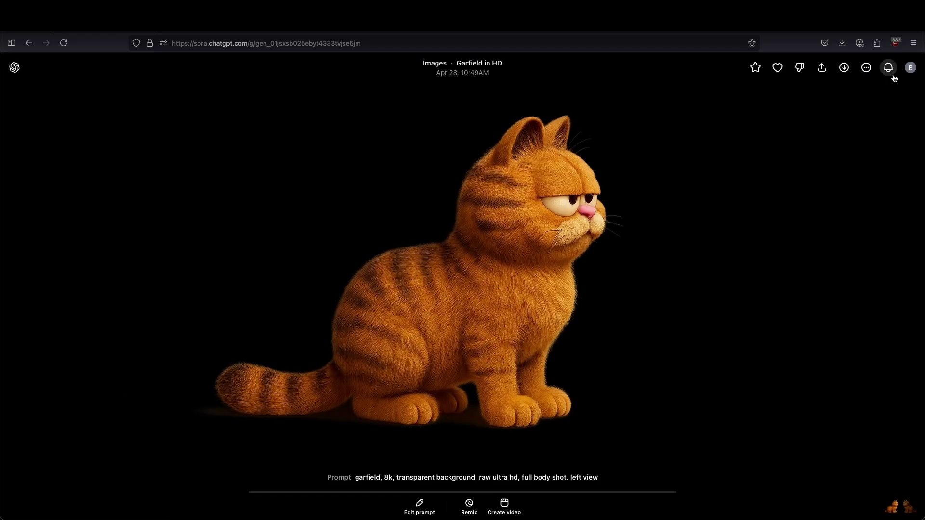
pyautogui.click(844, 68)
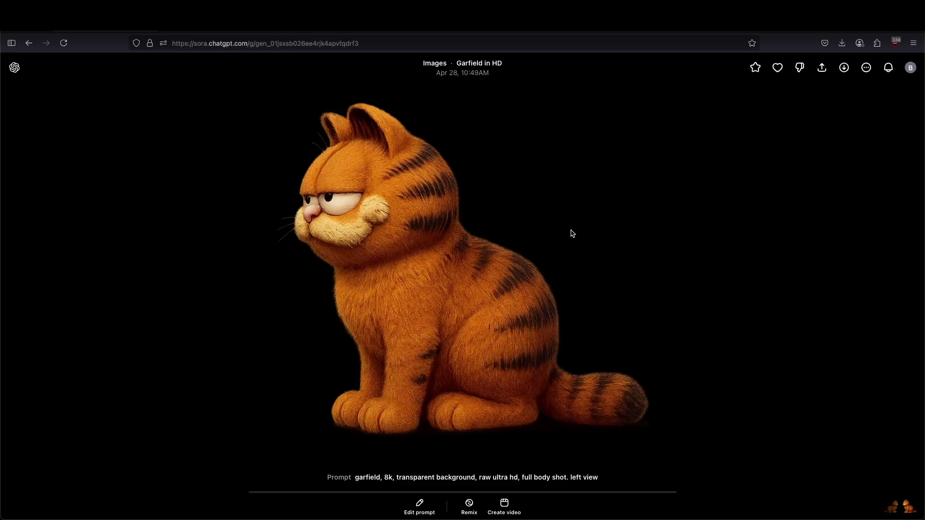
pyautogui.click(844, 68)
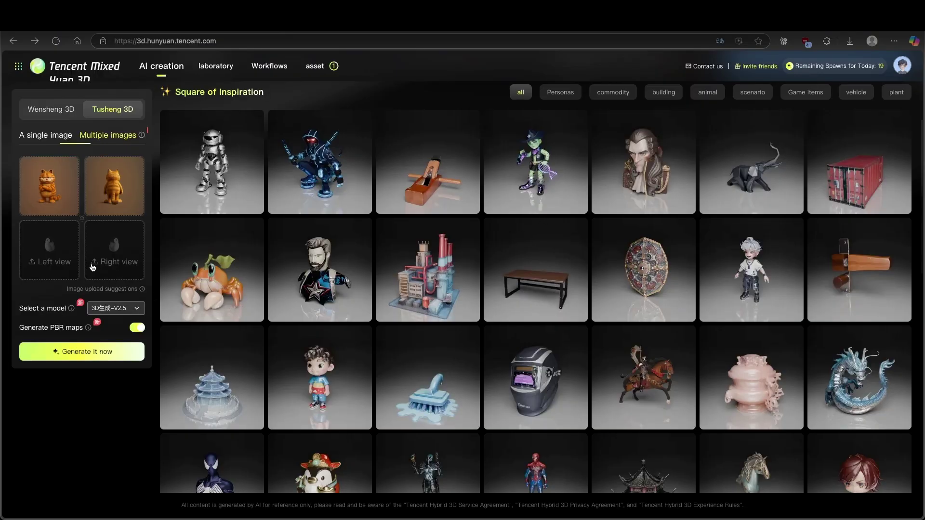
# Fill the Left and Right view slots with the two Garfield side-profile PNGs
pyautogui.click(53, 257)
pyautogui.doubleClick(367, 236)
pyautogui.click(114, 260)
pyautogui.click(409, 279)
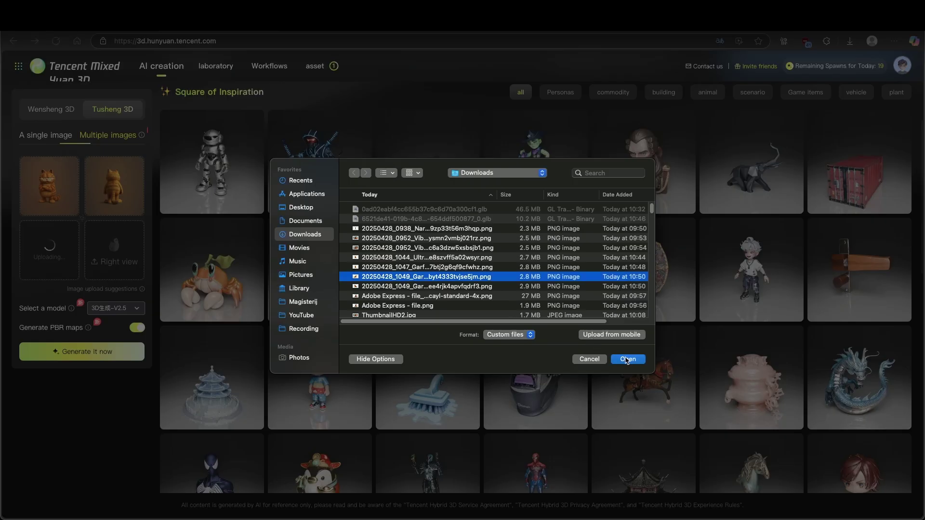
pyautogui.click(622, 356)
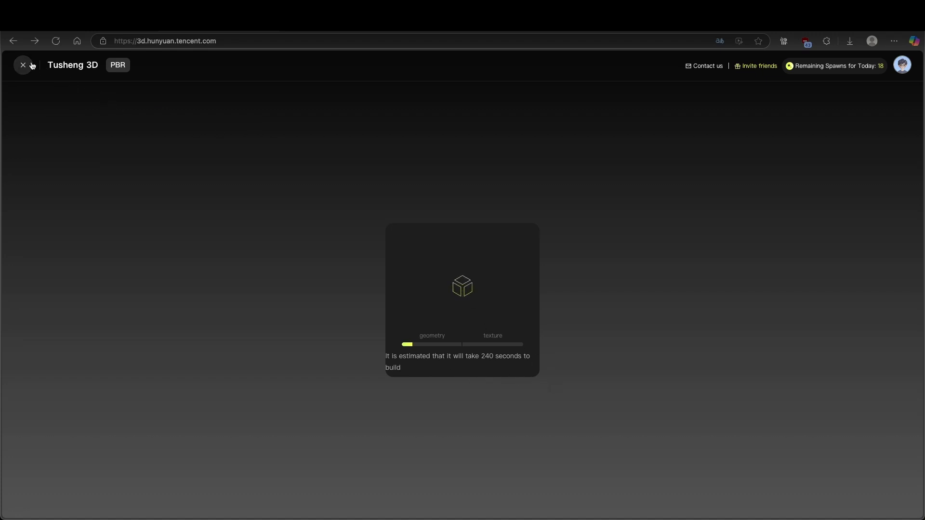
# Close the generation progress view and switch to the Wensheng 3D text-to-3D tab
pyautogui.click(24, 65)
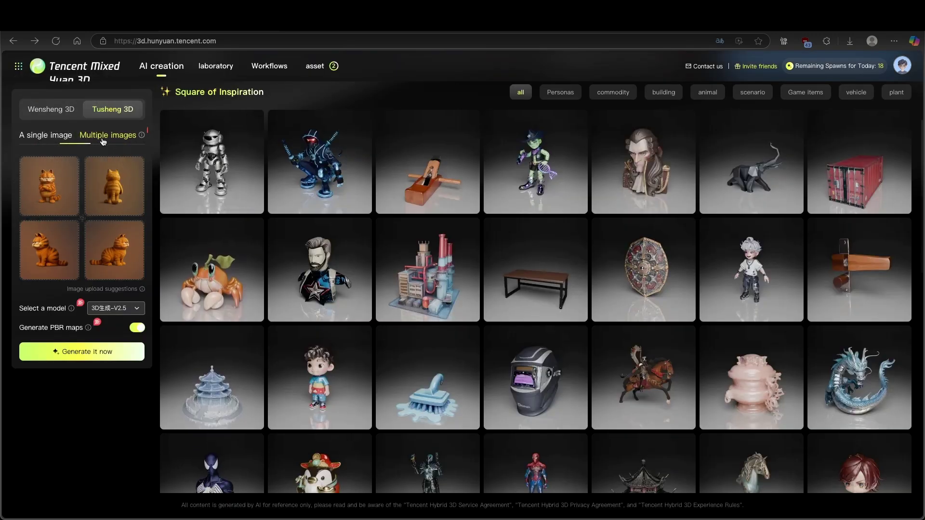
pyautogui.moveTo(141, 135)
pyautogui.click(51, 110)
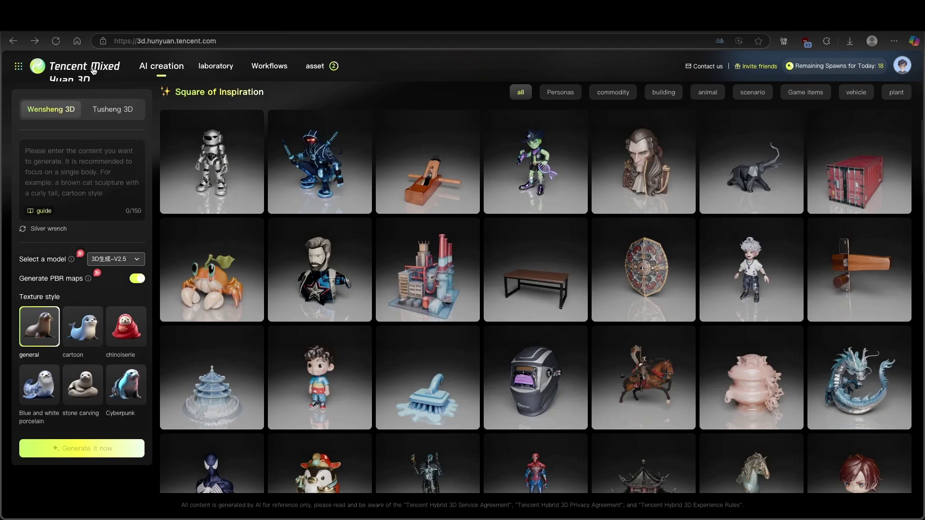
# Leave the text prompt empty, return to Tusheng 3D, and open the assets list
pyautogui.click(98, 164)
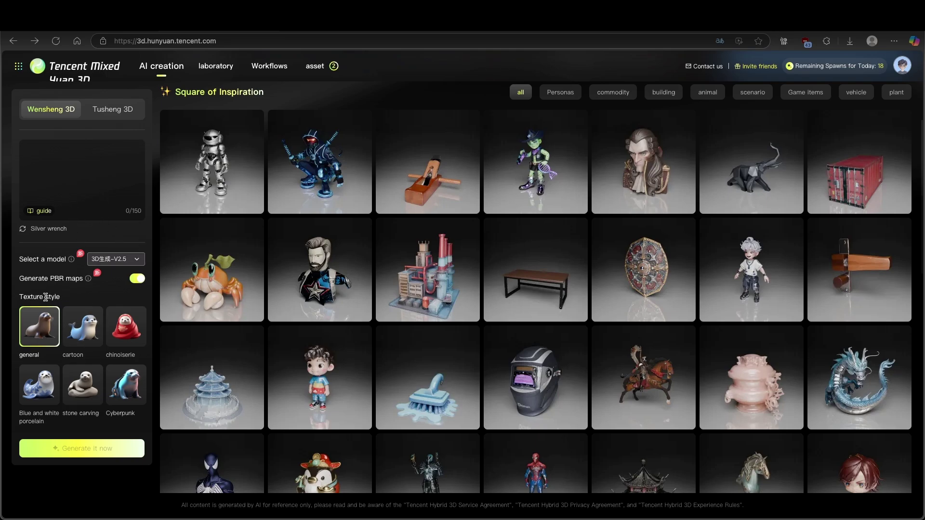
pyautogui.moveTo(21, 297); pyautogui.dragTo(78, 299)
pyautogui.click(84, 299)
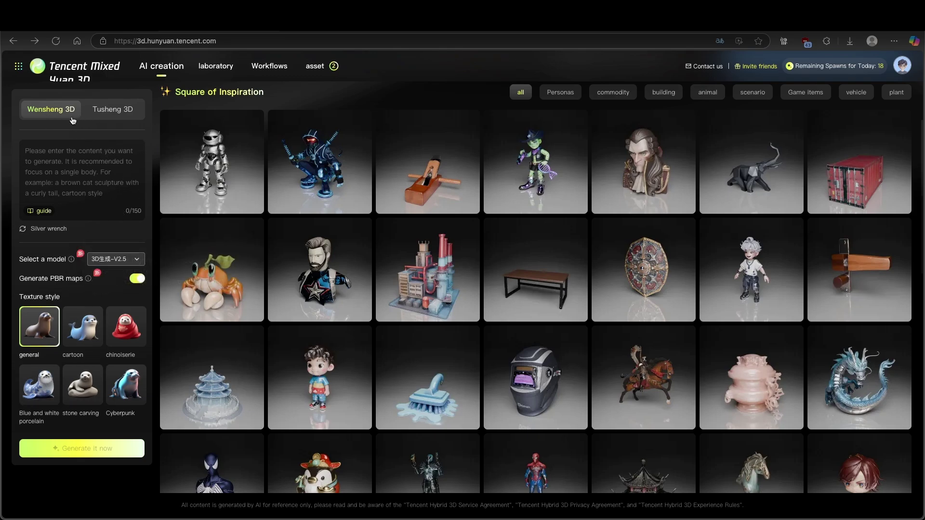
pyautogui.click(113, 110)
pyautogui.click(316, 66)
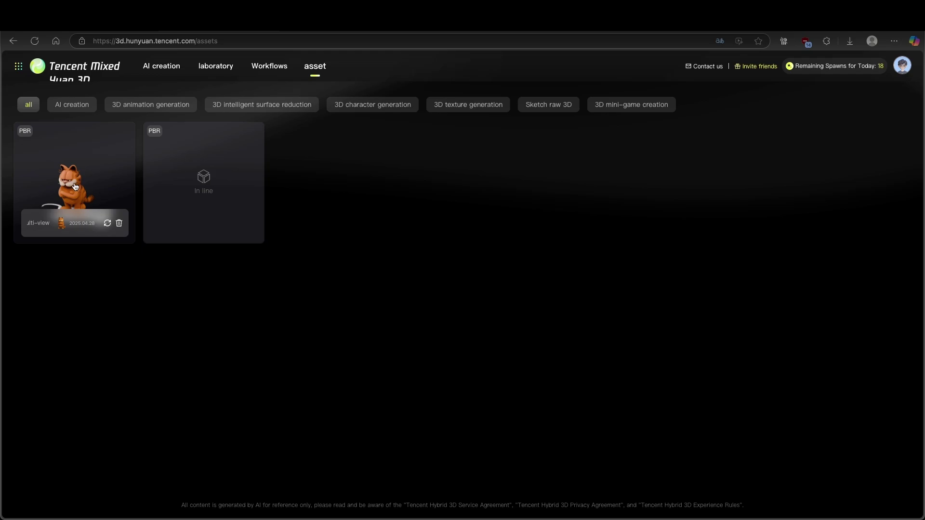
pyautogui.click(76, 180)
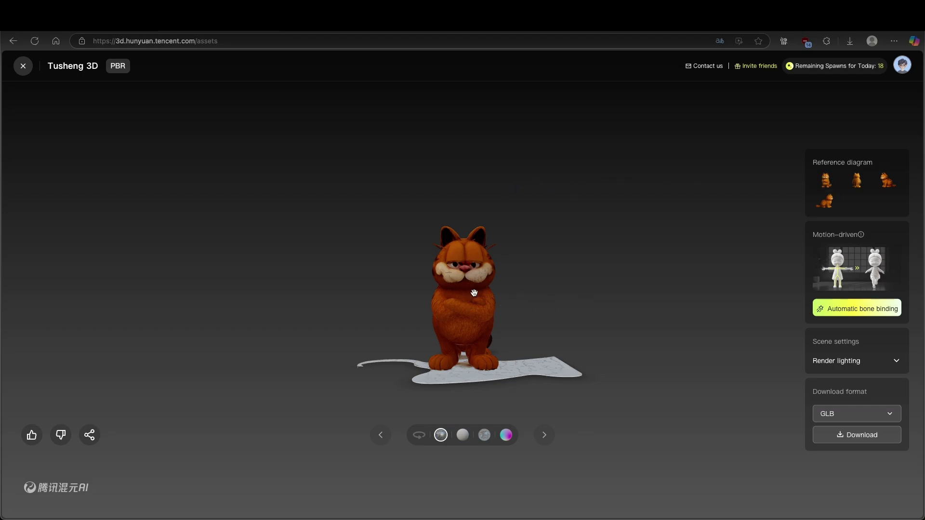
pyautogui.scroll(5, 544, 284)
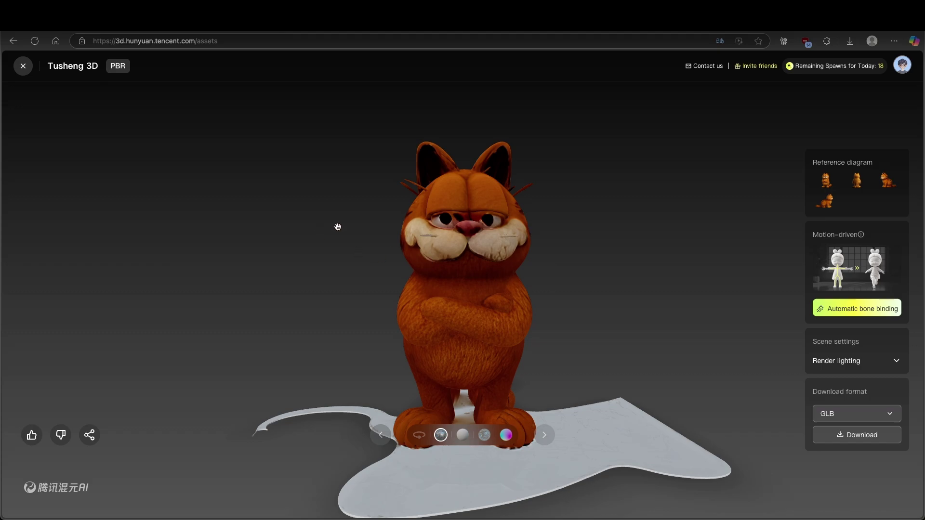
pyautogui.moveTo(488, 270); pyautogui.dragTo(483, 247)
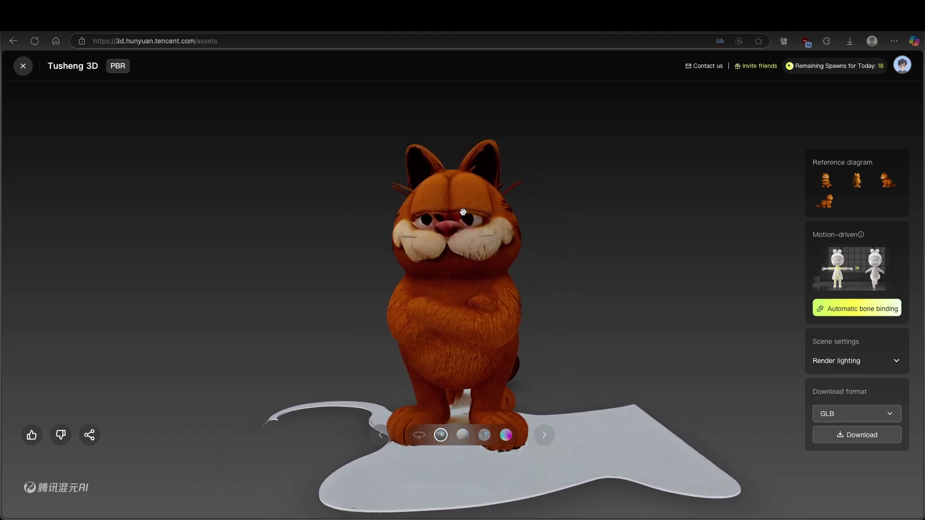
pyautogui.click(473, 437)
pyautogui.click(483, 436)
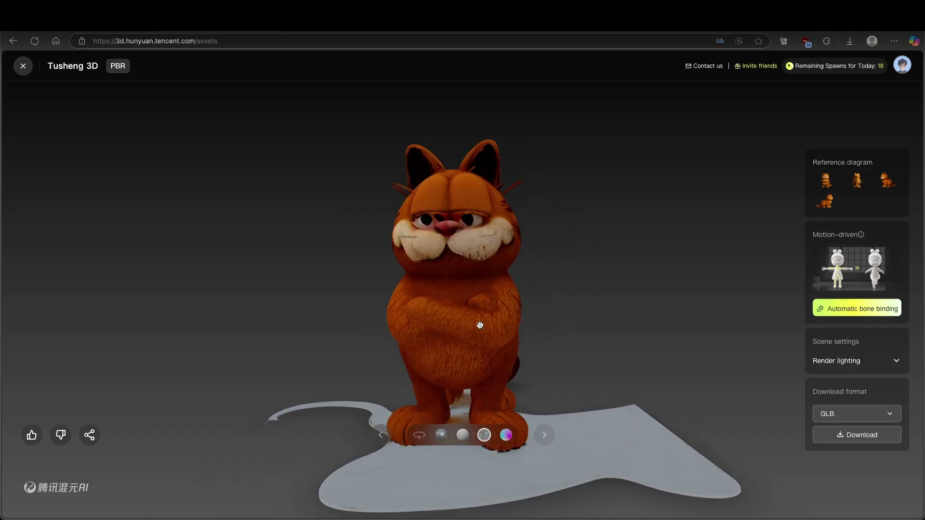
pyautogui.moveTo(475, 321); pyautogui.dragTo(594, 295)
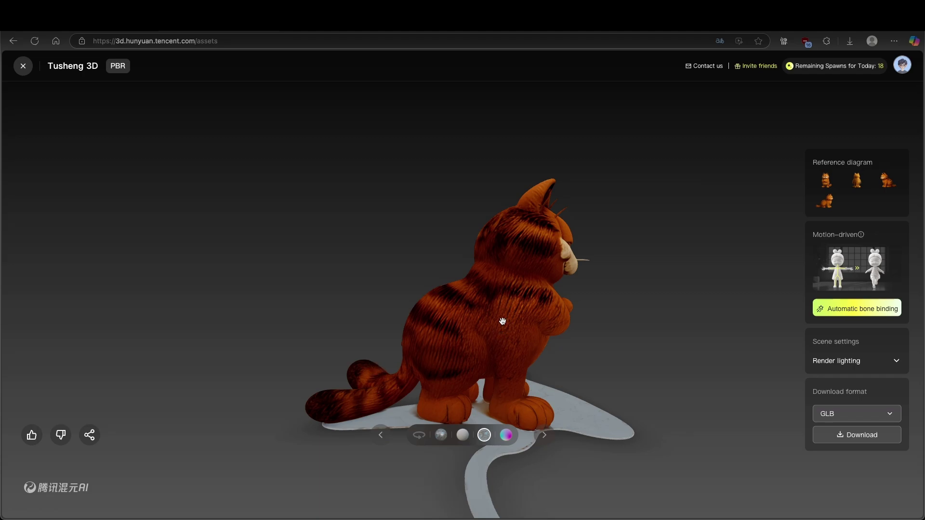
pyautogui.moveTo(504, 320); pyautogui.dragTo(609, 316)
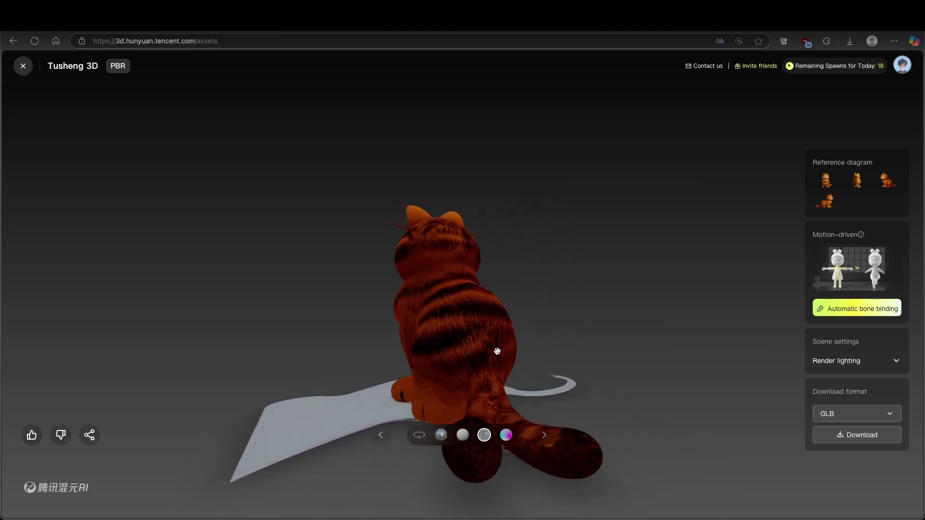
pyautogui.moveTo(498, 351); pyautogui.dragTo(574, 354)
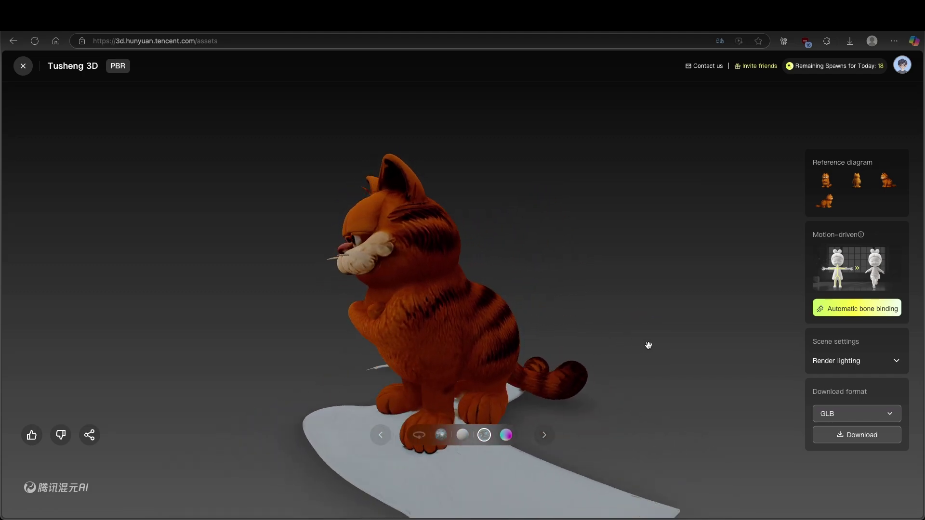
pyautogui.click(508, 439)
pyautogui.click(441, 435)
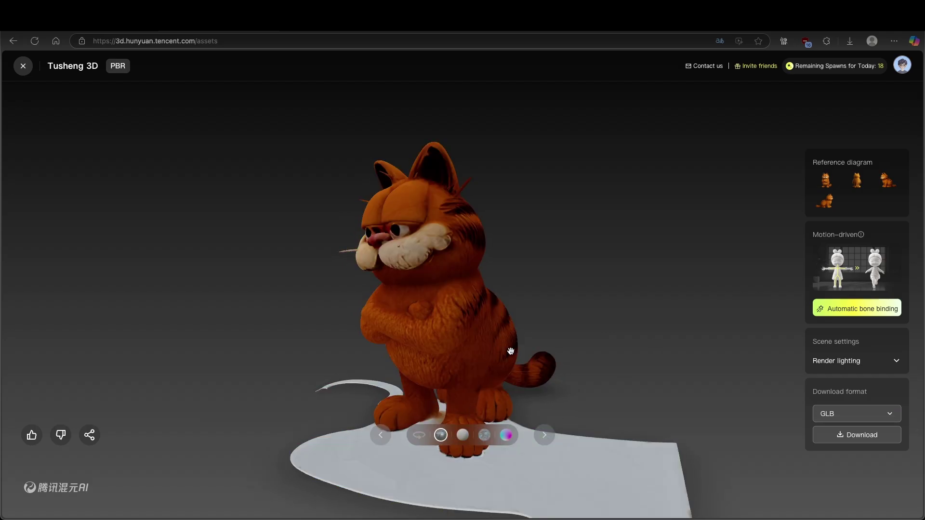
pyautogui.moveTo(510, 351); pyautogui.dragTo(535, 320)
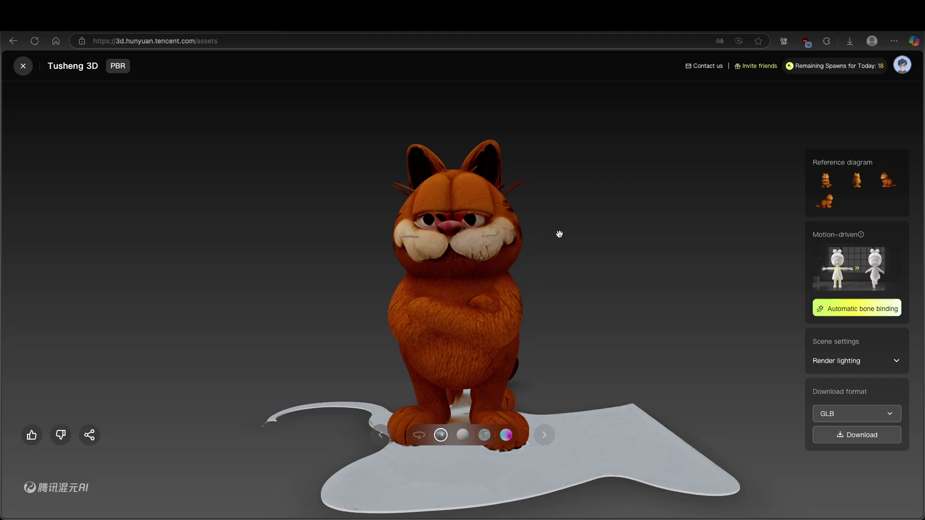
pyautogui.moveTo(465, 257)
pyautogui.mouseDown()
pyautogui.moveTo(564, 273)
pyautogui.moveTo(449, 254)
pyautogui.mouseUp()
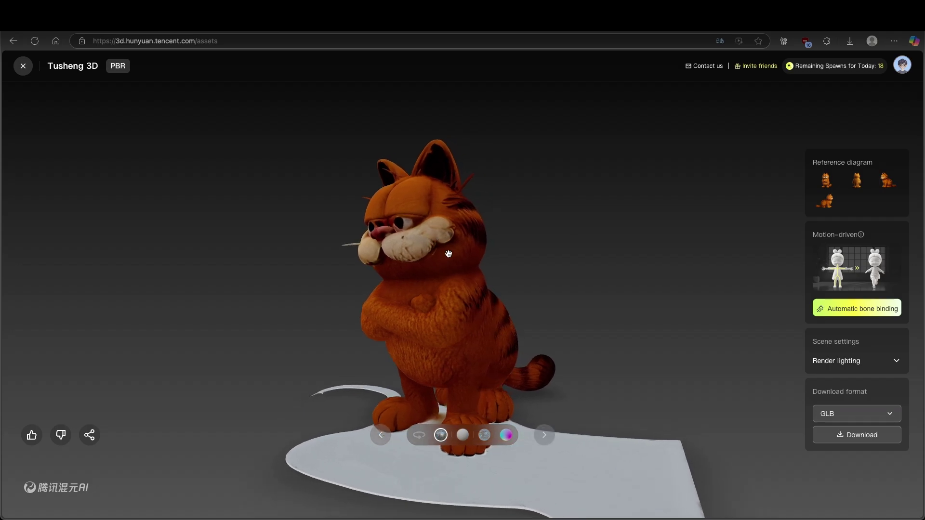
pyautogui.click(23, 65)
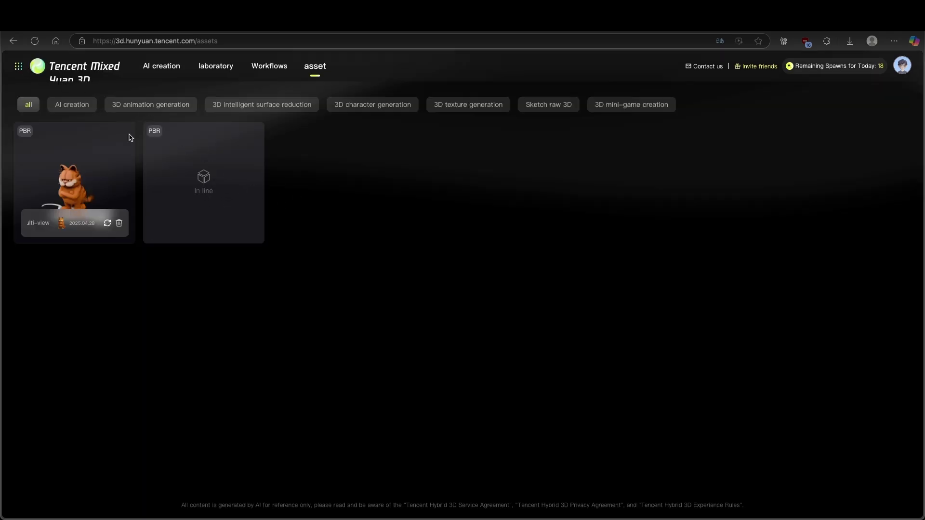
# Reload the assets page and open the second, single-image Garfield PBR model
pyautogui.click(34, 42)
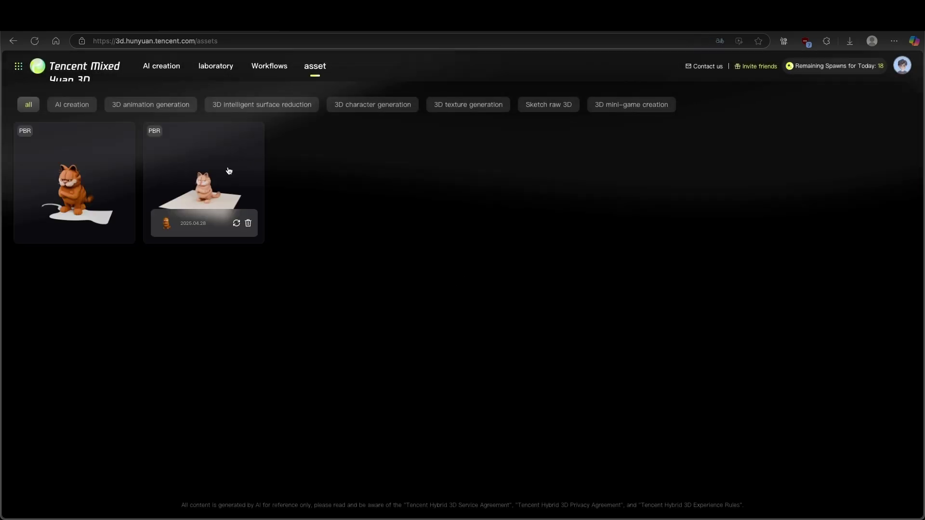
pyautogui.click(230, 168)
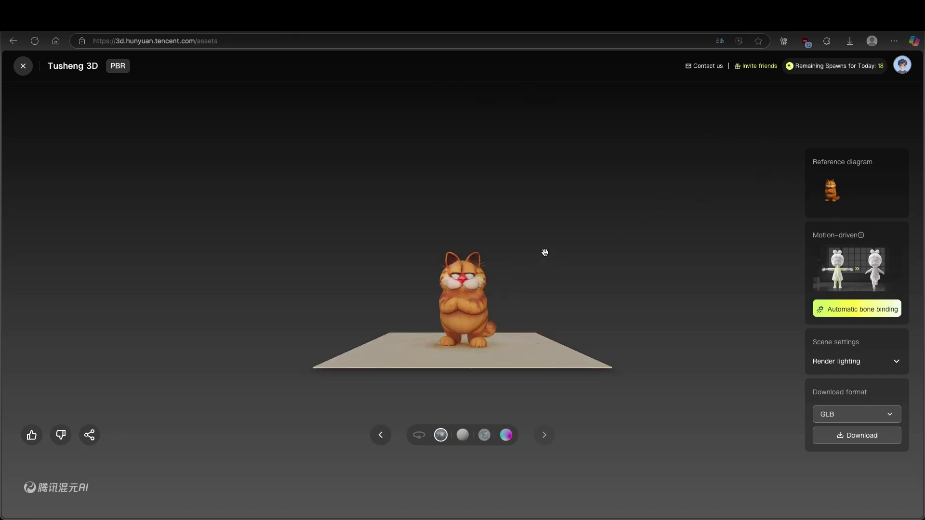
pyautogui.moveTo(475, 272); pyautogui.dragTo(494, 309)
pyautogui.scroll(3, 501, 275)
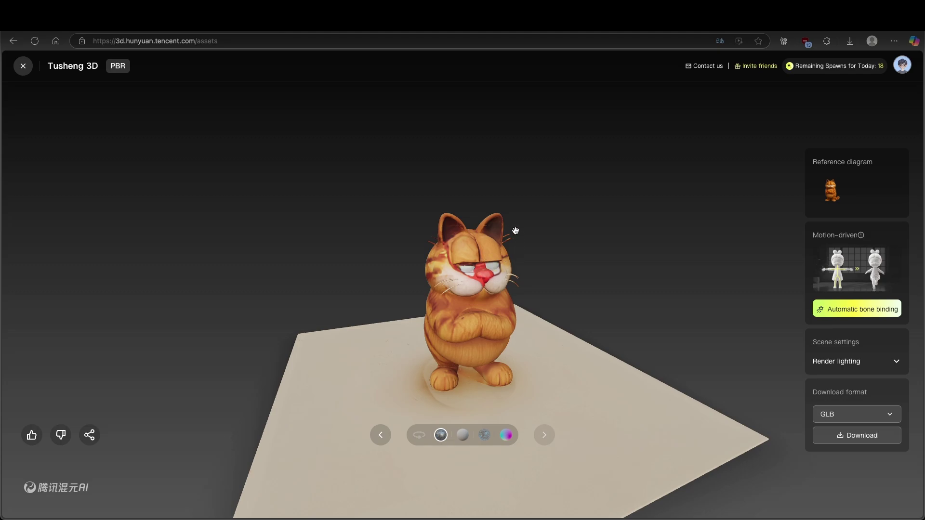
# Orbit the folded-arms Garfield to see its front and its tail from behind
pyautogui.moveTo(505, 277); pyautogui.dragTo(591, 303)
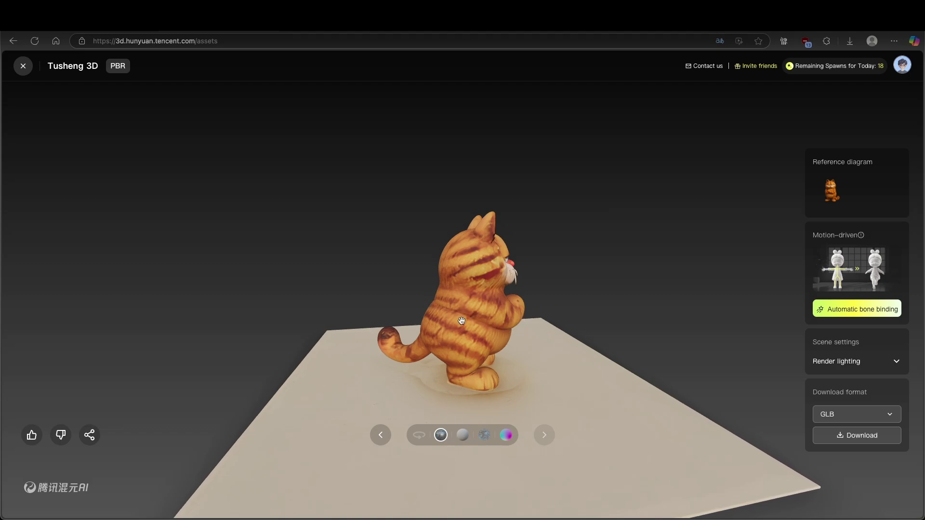
pyautogui.moveTo(393, 289); pyautogui.dragTo(888, 180)
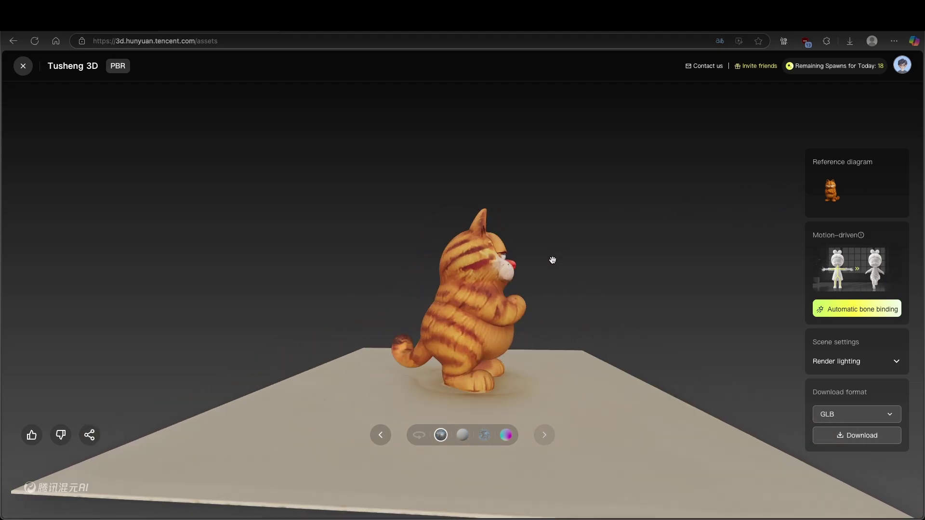
pyautogui.moveTo(552, 260); pyautogui.dragTo(423, 292)
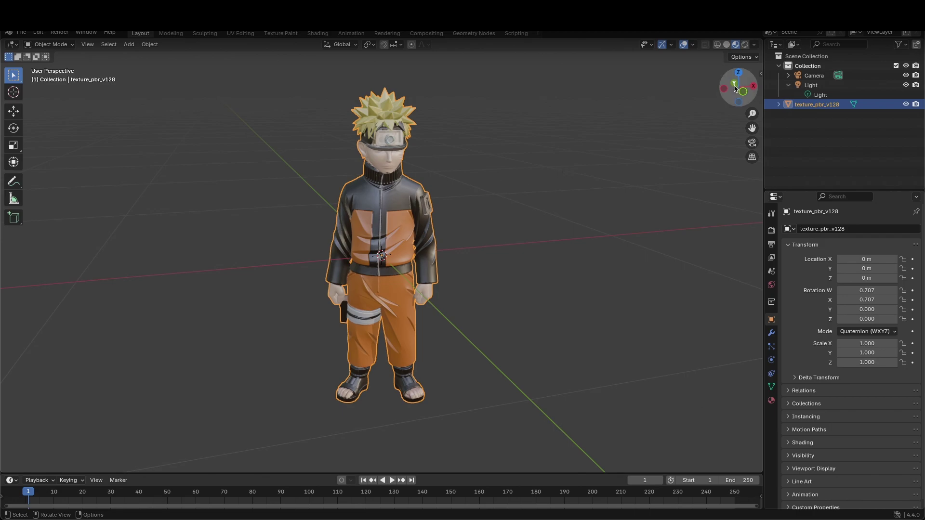
pyautogui.moveTo(736, 88)
pyautogui.mouseDown()
pyautogui.moveTo(919, 93)
pyautogui.moveTo(739, 89)
pyautogui.mouseUp()
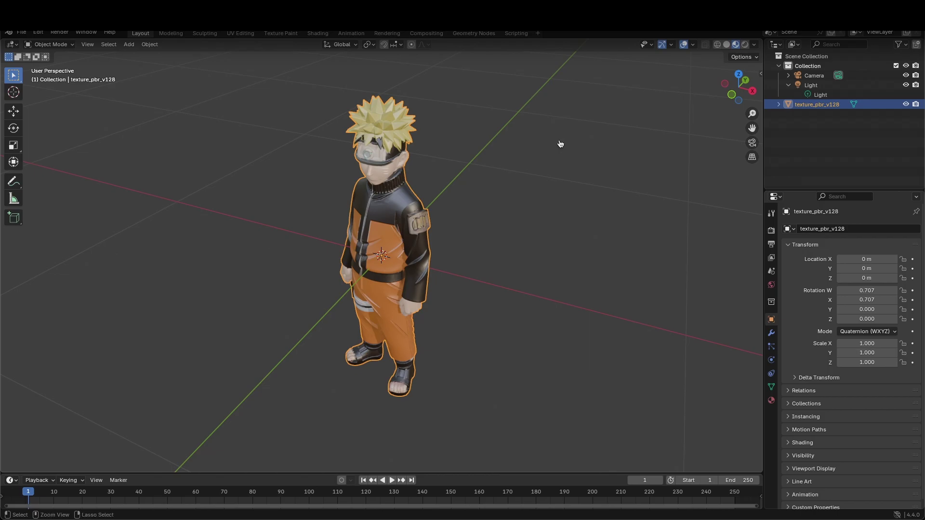
pyautogui.press('super+Tab')
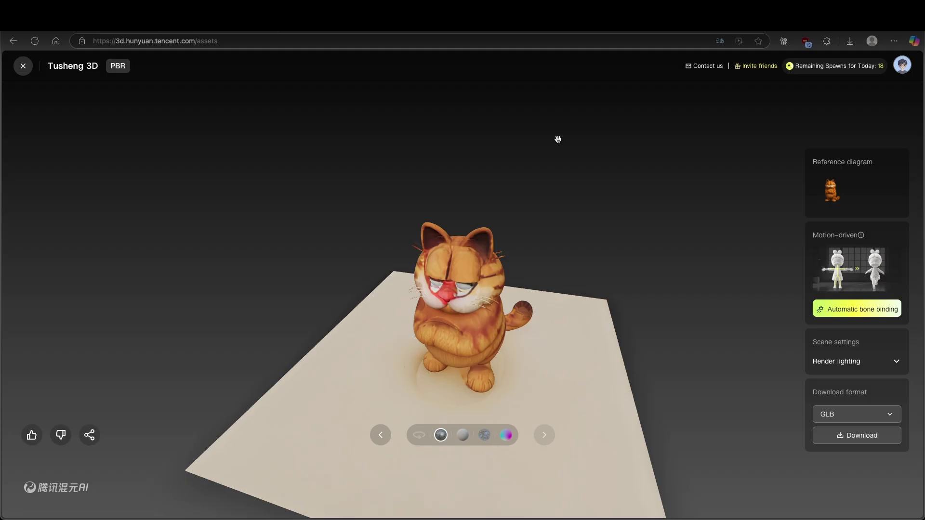